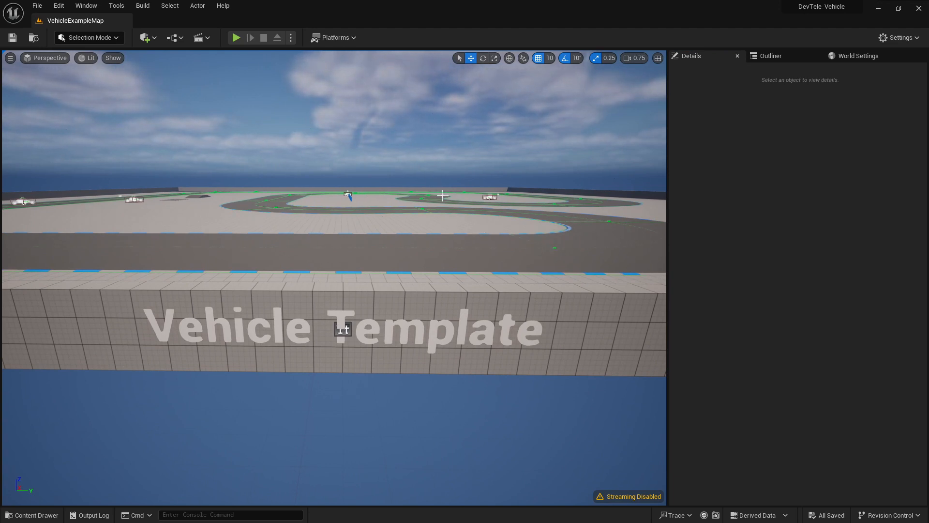
Play-test the level by driving the default off-road car along the track, and end the session.
{"action": "right_click_drag", "start_coordinate": [443, 195], "coordinate": [437, 249]}
{"action": "key", "text": "w"}
{"action": "key", "text": "s"}
{"action": "key", "text": "w"}
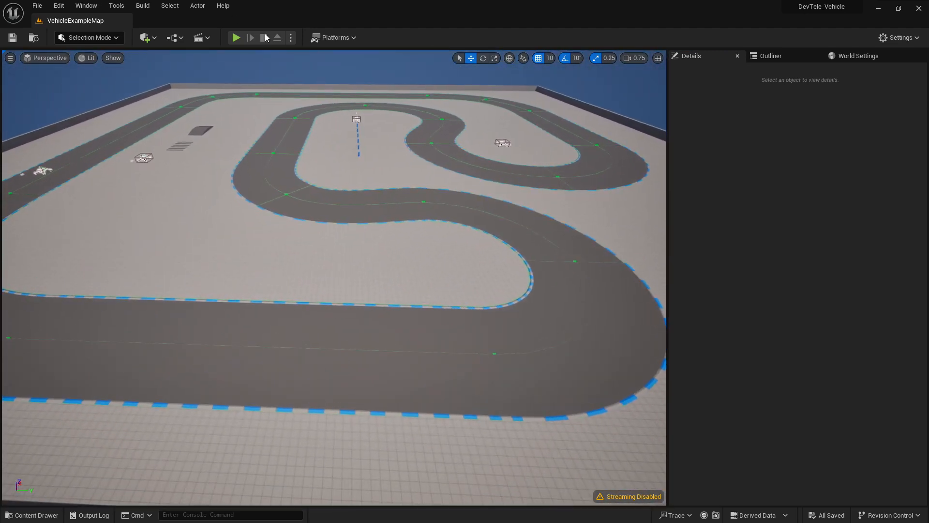
{"action": "left_click", "coordinate": [292, 39]}
{"action": "left_click", "coordinate": [299, 27]}
{"action": "key", "text": "alt+p"}
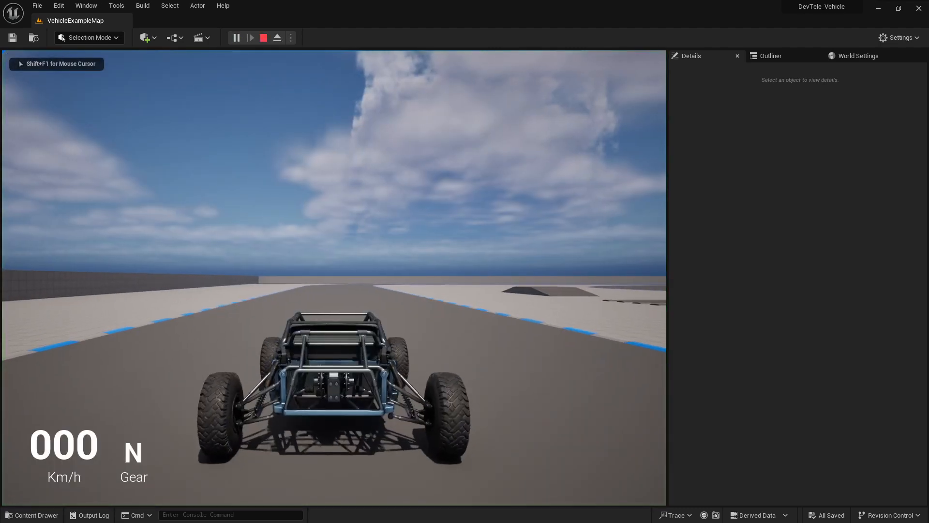
{"action": "key", "text": "w"}
{"action": "key", "text": "d"}
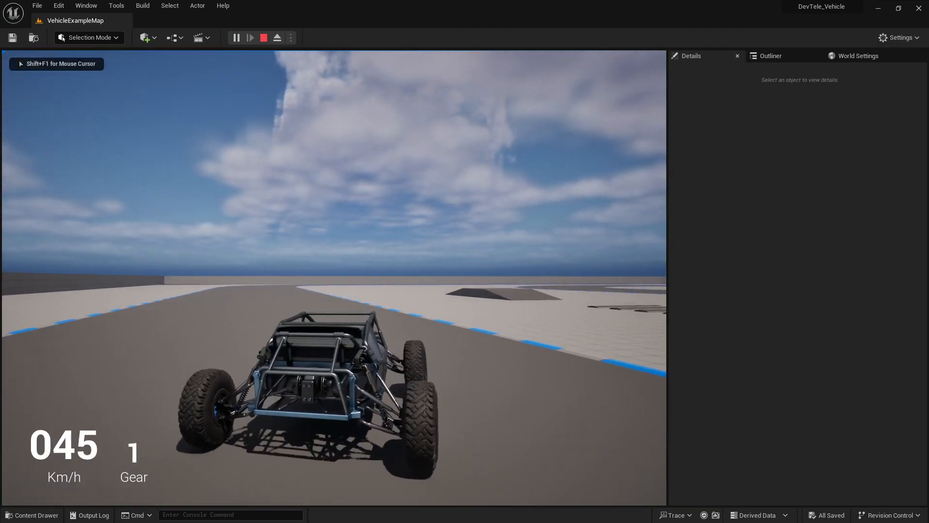
{"action": "key", "text": "Escape"}
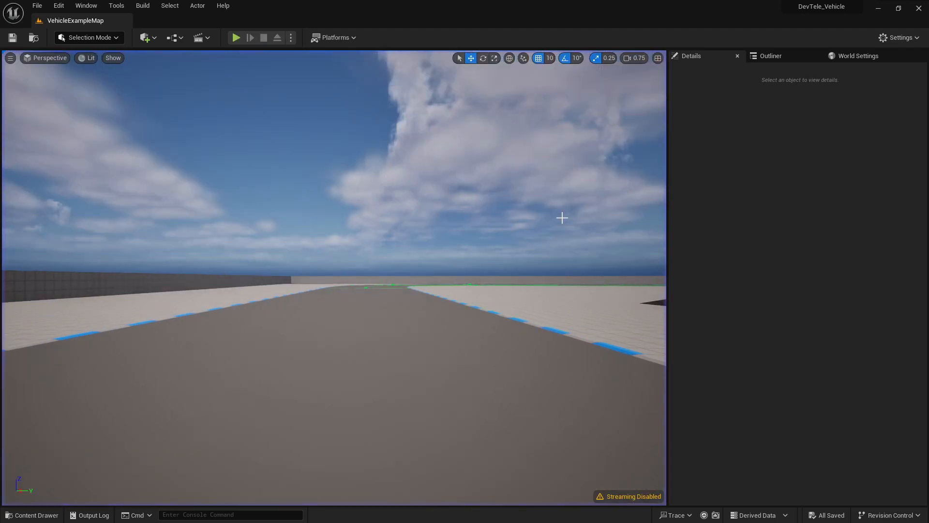
Set the level's Default Pawn Class to SportsCar_Pawn in the World Settings.
{"action": "left_click", "coordinate": [840, 59]}
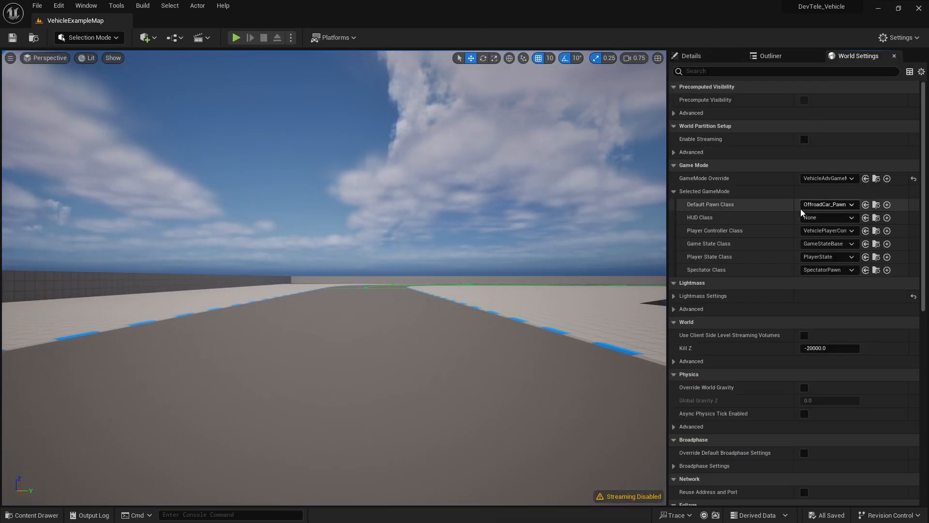
{"action": "left_click", "coordinate": [842, 207]}
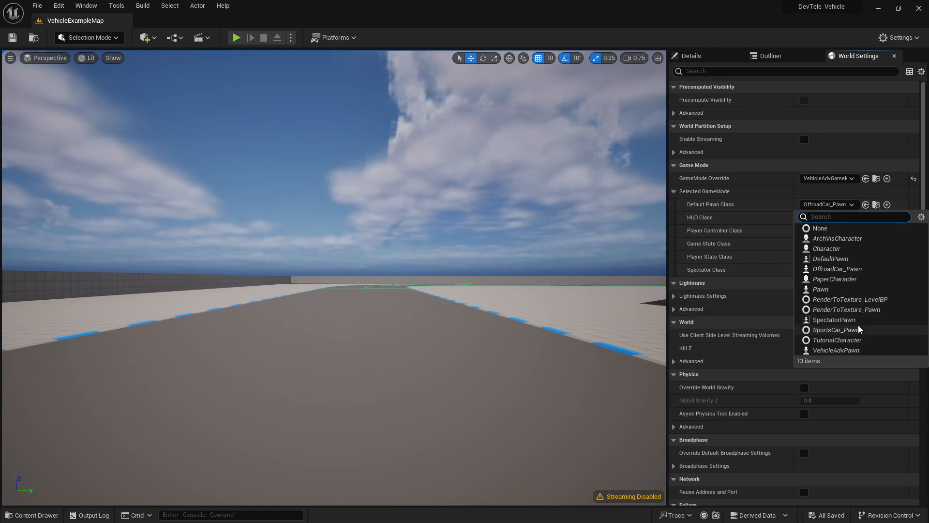
{"action": "left_click", "coordinate": [836, 330]}
Play-test the sports car around the track with steering and braking, and end the session.
{"action": "left_click", "coordinate": [236, 38]}
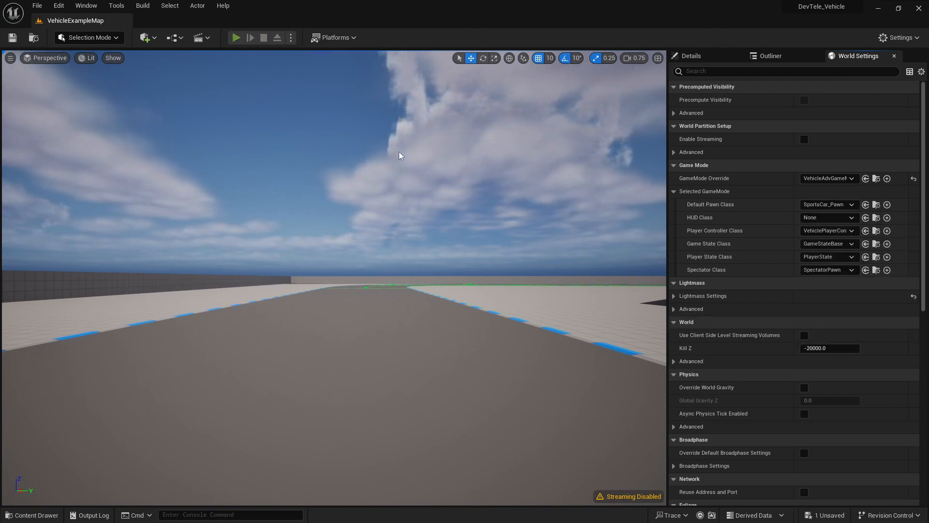
{"action": "key", "text": "w"}
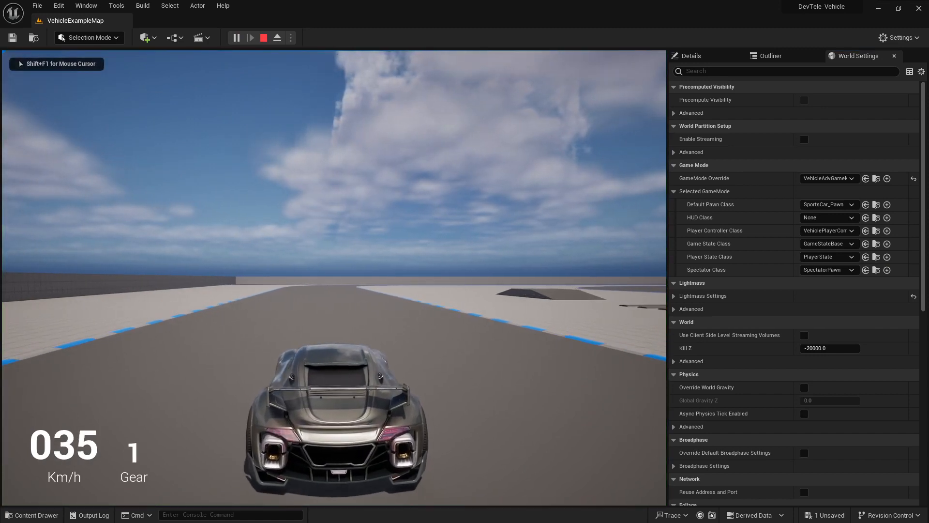
{"action": "key", "text": "d"}
{"action": "key", "text": "a"}
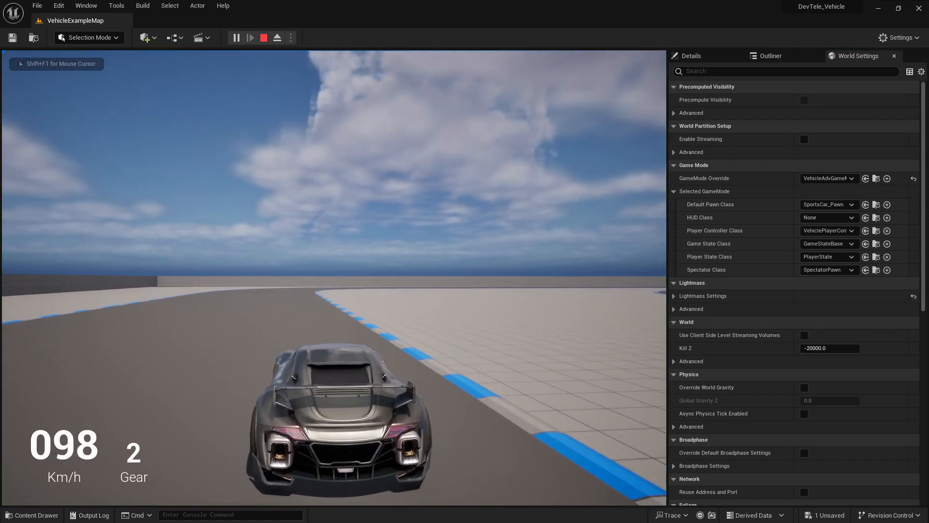
{"action": "key", "text": "s"}
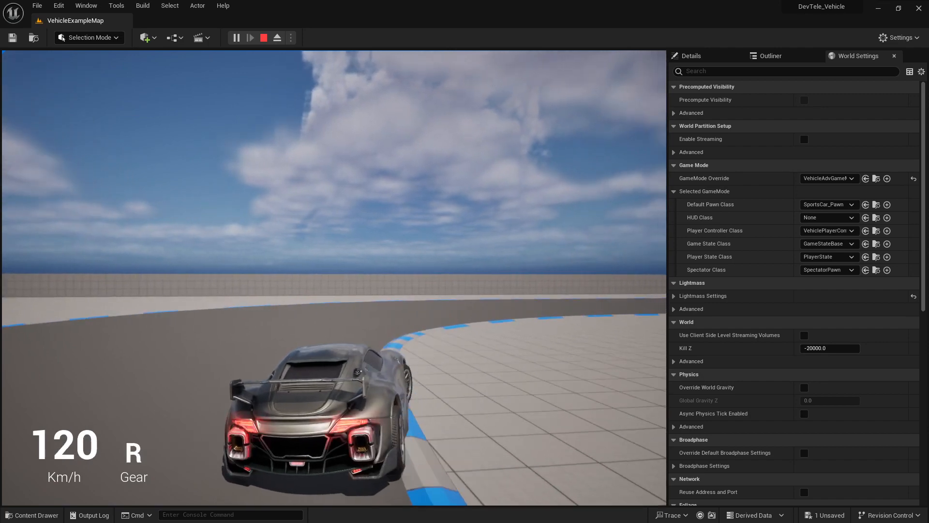
{"action": "key", "text": "w"}
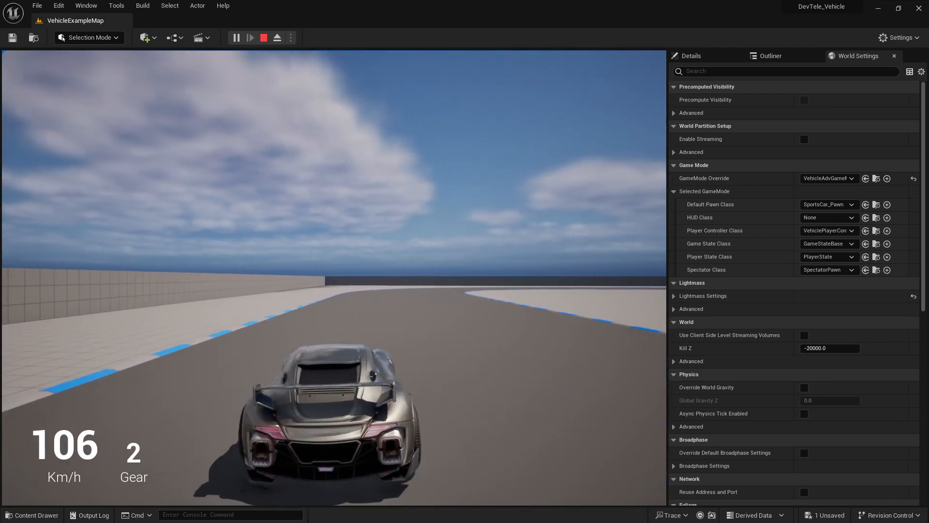
{"action": "key", "text": "s"}
{"action": "key", "text": "Escape"}
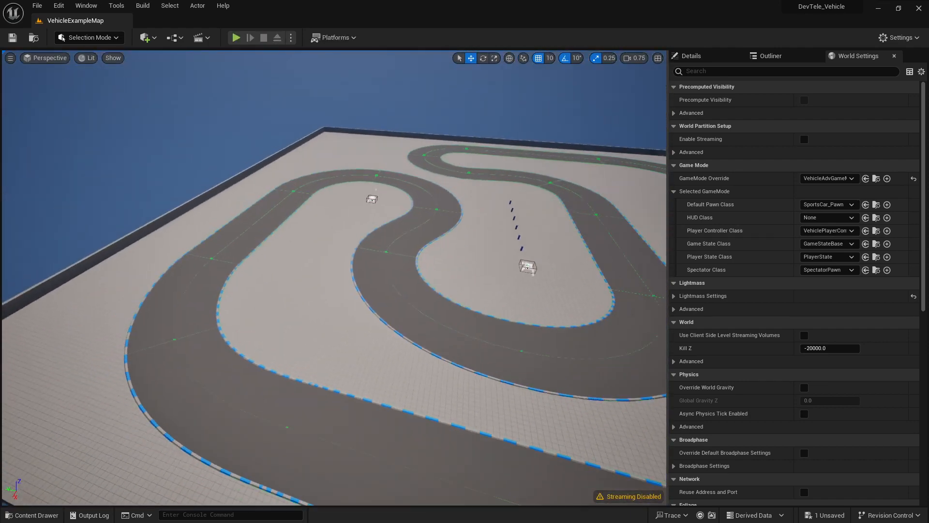
Examine the track layout from above and the camera preview of the teleport location beside the bollards.
{"action": "key", "text": "s"}
{"action": "right_click_drag", "start_coordinate": [637, 228], "coordinate": [664, 227]}
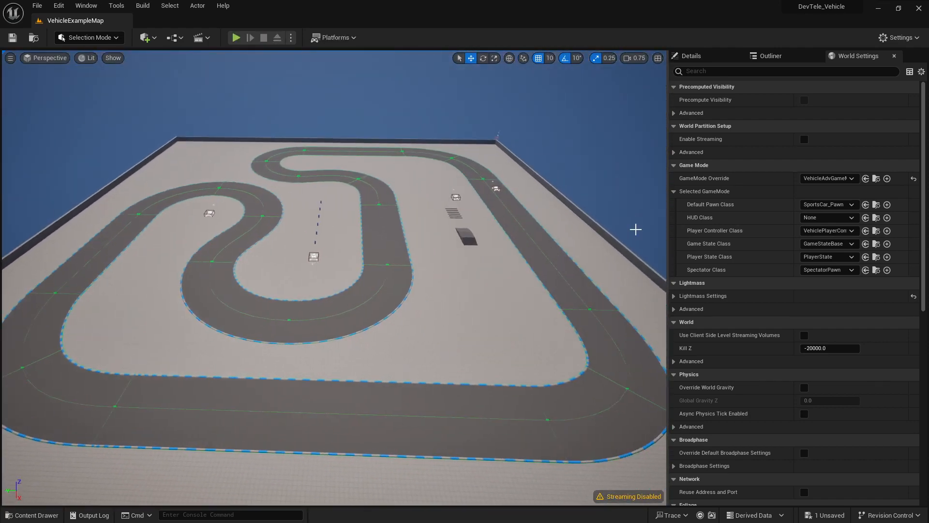
{"action": "mouse_move", "coordinate": [576, 201]}
{"action": "right_mouse_down"}
{"action": "mouse_move", "coordinate": [605, 168]}
{"action": "mouse_move", "coordinate": [589, 201]}
{"action": "right_mouse_up"}
{"action": "key", "text": "w"}
{"action": "key", "text": "d"}
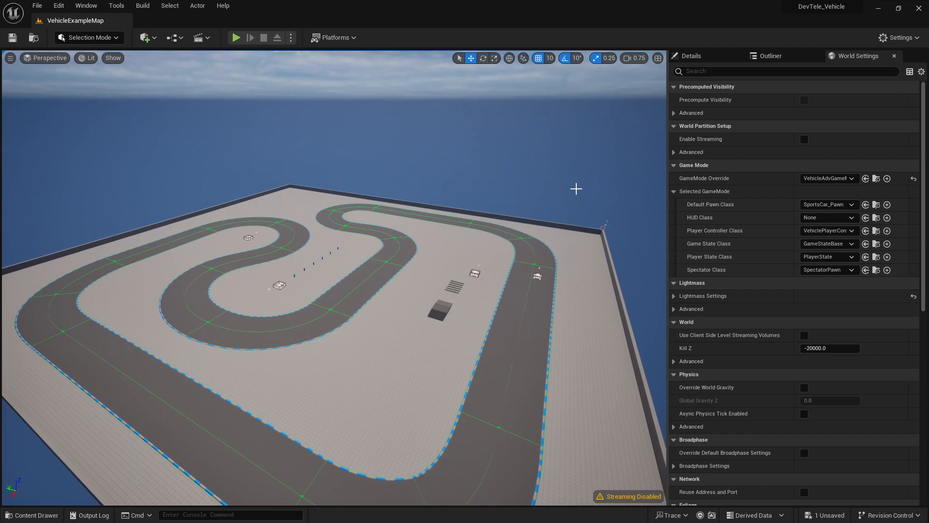
{"action": "key", "text": "d"}
{"action": "right_click_drag", "start_coordinate": [554, 257], "coordinate": [508, 263]}
{"action": "key", "text": "d"}
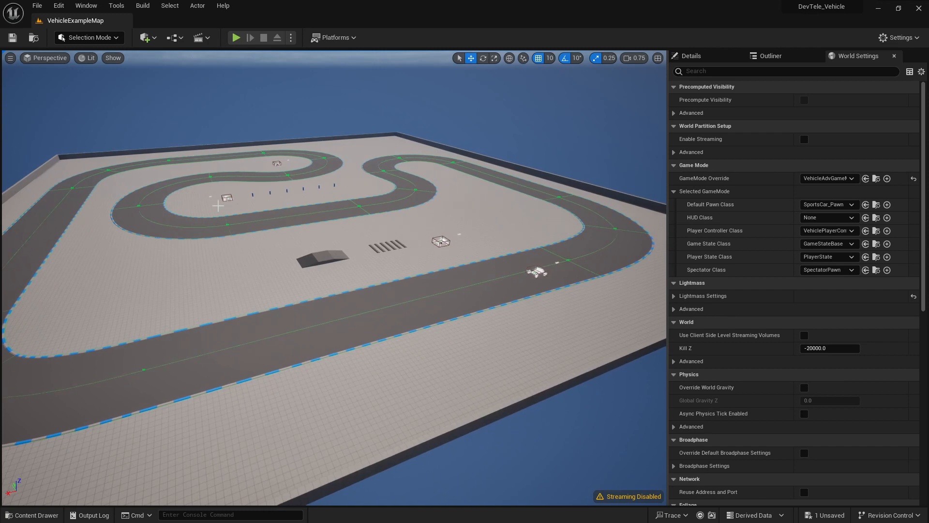
{"action": "left_click", "coordinate": [226, 198]}
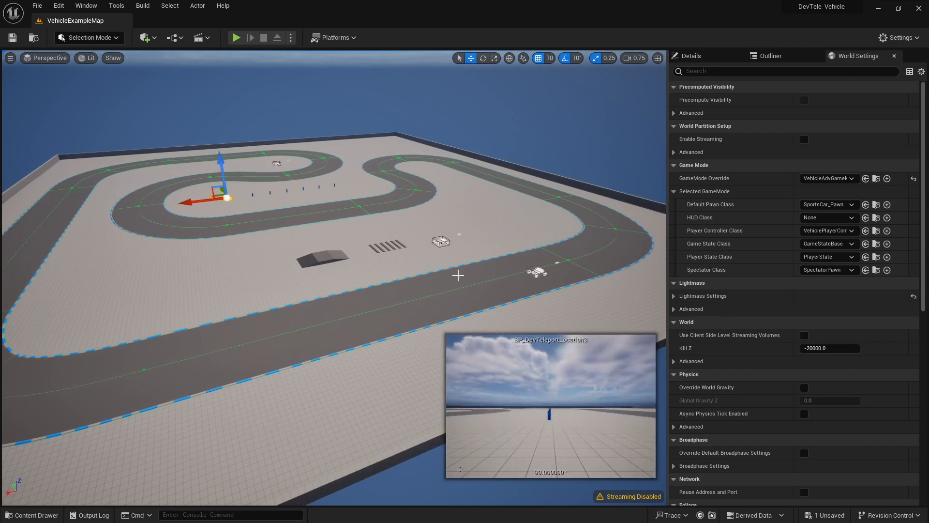
{"action": "left_click", "coordinate": [440, 282]}
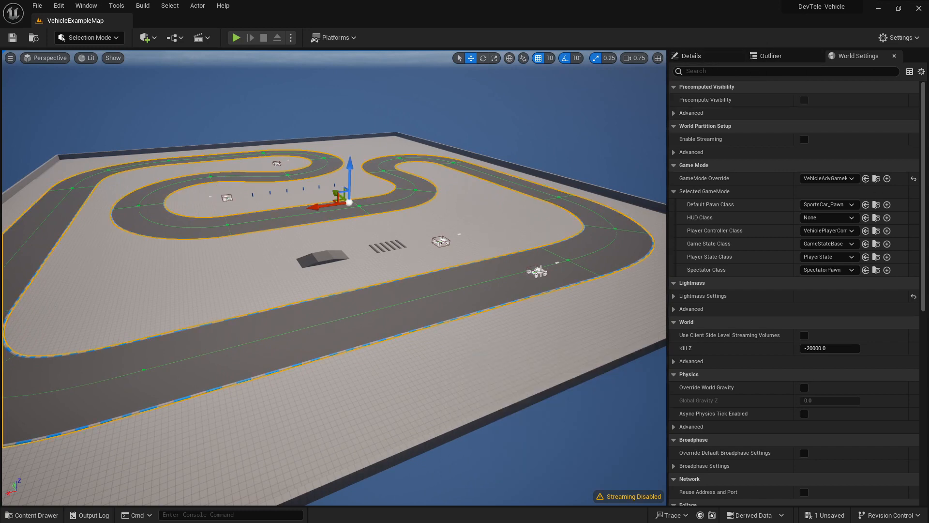
Delete all four existing BP_DevTeleportLocation actors from the level.
{"action": "left_click", "coordinate": [537, 271]}
{"action": "left_click", "coordinate": [440, 241], "text": "ctrl"}
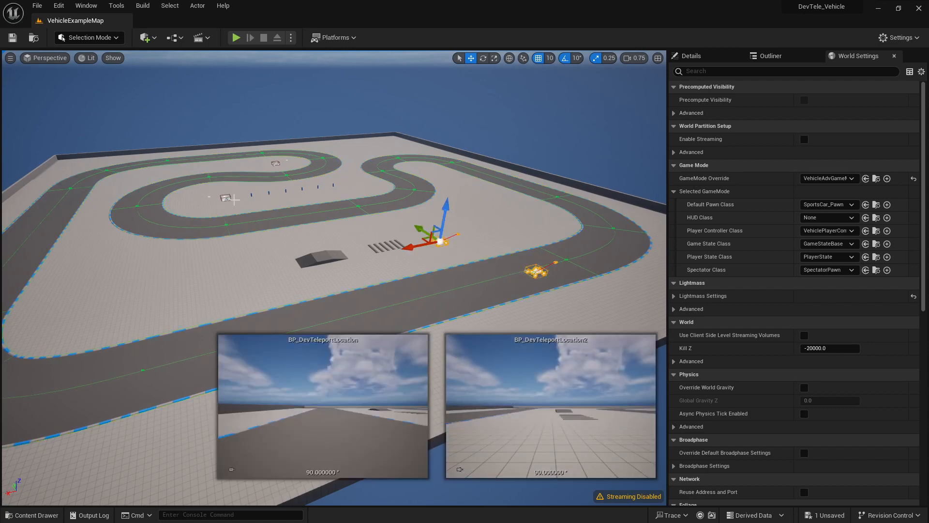
{"action": "left_click", "coordinate": [225, 198], "text": "ctrl"}
{"action": "left_click", "coordinate": [275, 163]}
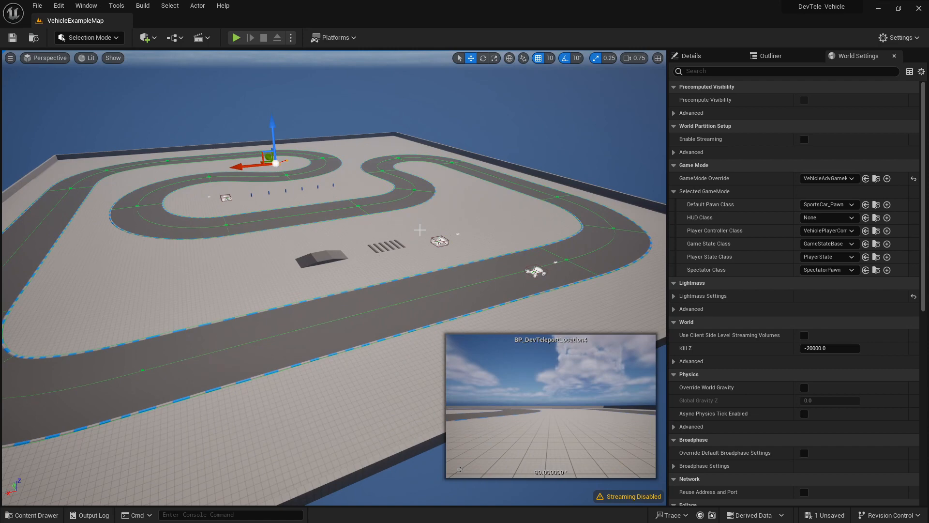
{"action": "key", "text": "ctrl+z"}
{"action": "key", "text": "Delete"}
{"action": "left_click", "coordinate": [275, 163]}
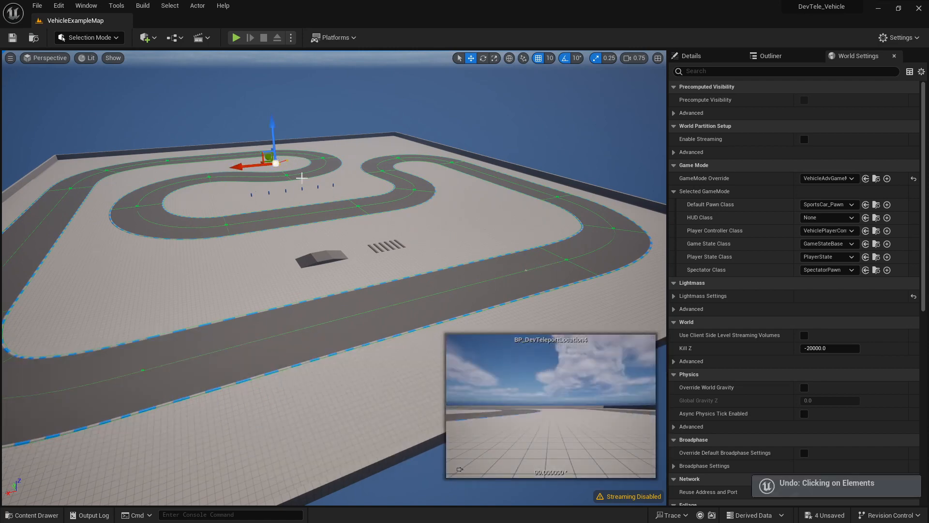
{"action": "key", "text": "Delete"}
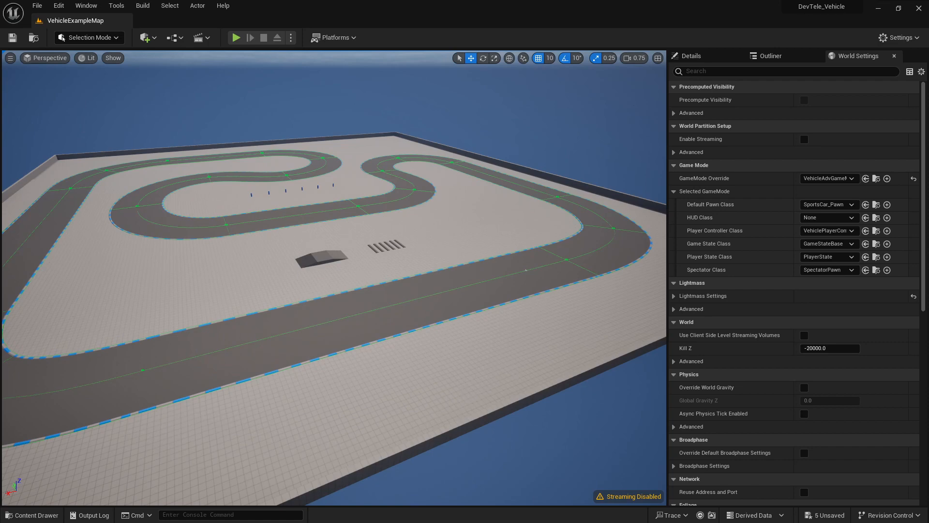
Find BP_DevTeleportLocation in Development_Teleport/Blueprints/DevTeleport and move the Content Browser window aside to uncover the level.
{"action": "left_click_drag", "start_coordinate": [928, 48], "coordinate": [676, 151]}
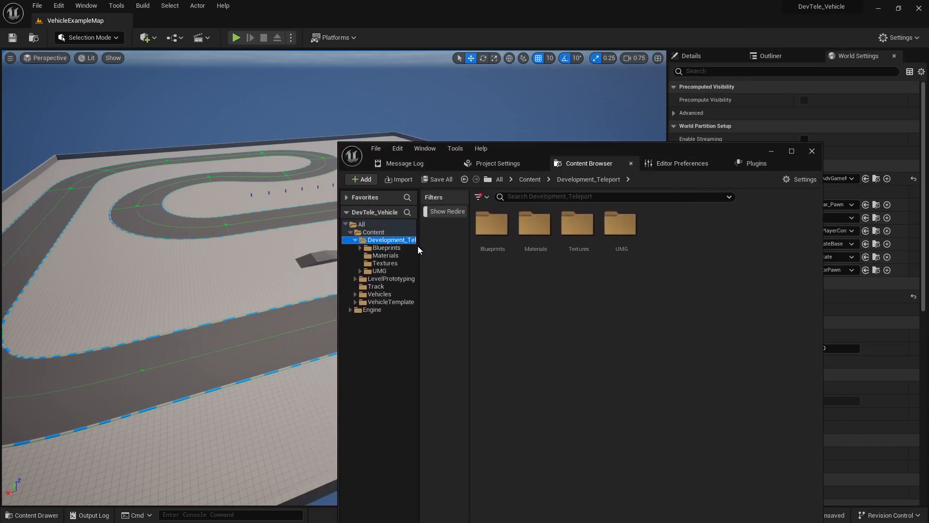
{"action": "left_click_drag", "start_coordinate": [420, 246], "coordinate": [472, 251]}
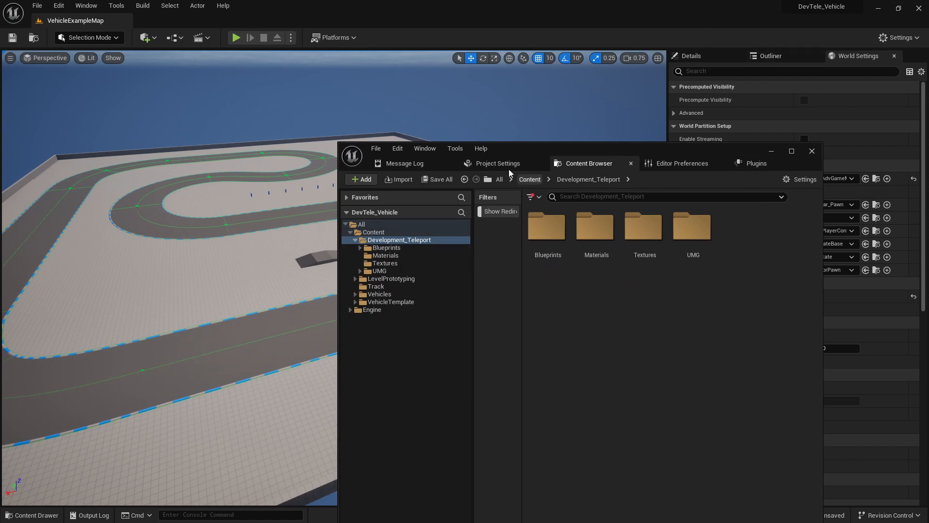
{"action": "left_click", "coordinate": [359, 248]}
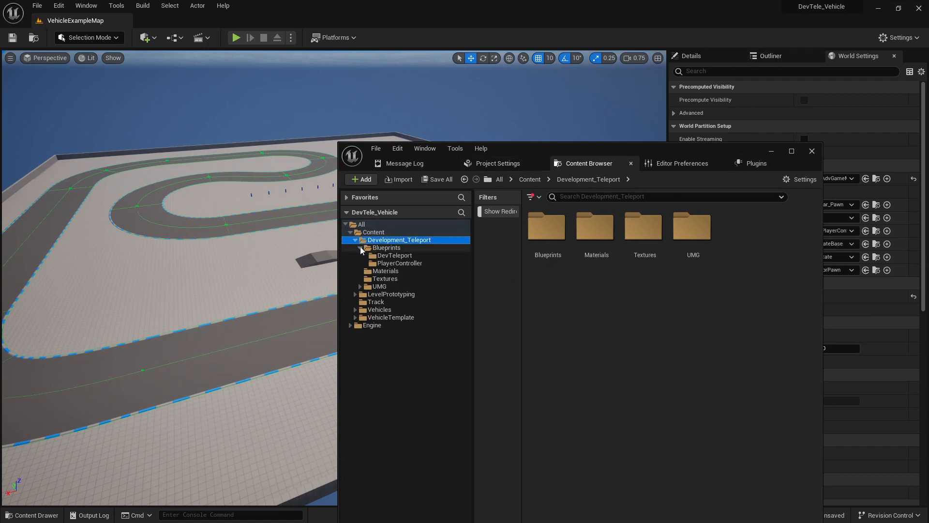
{"action": "left_click", "coordinate": [395, 257]}
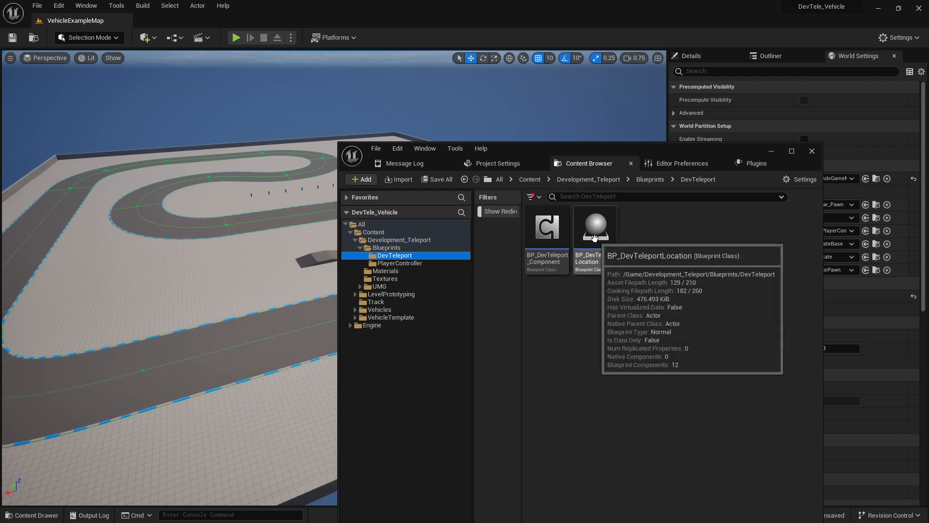
{"action": "left_click_drag", "start_coordinate": [596, 230], "coordinate": [293, 326]}
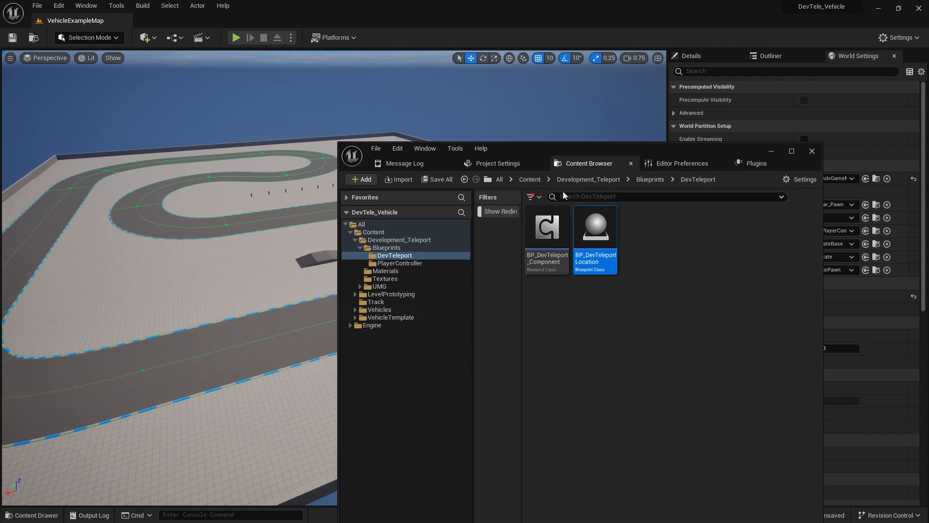
{"action": "left_click_drag", "start_coordinate": [615, 154], "coordinate": [928, 194]}
{"action": "key", "text": "w"}
{"action": "right_click_drag", "start_coordinate": [401, 309], "coordinate": [380, 358]}
{"action": "key", "text": "e"}
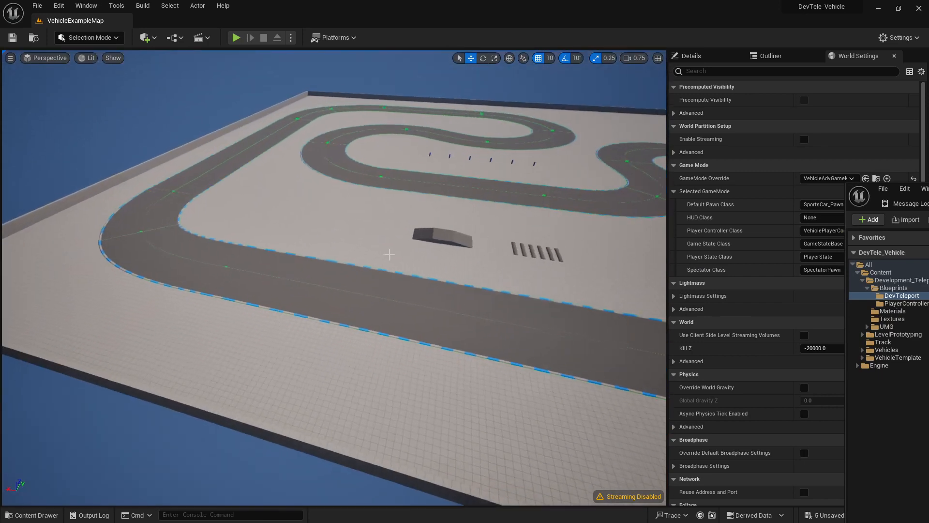
Filter the level's actors in the Outliner by "dev".
{"action": "left_click", "coordinate": [771, 56]}
{"action": "scroll", "coordinate": [791, 332], "scroll_direction": "down", "scroll_amount": 2}
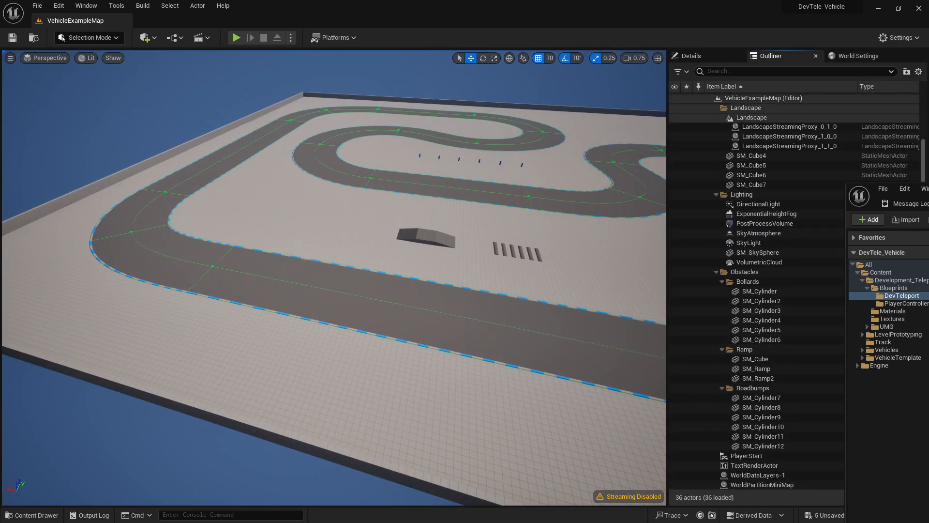
{"action": "left_click", "coordinate": [748, 72]}
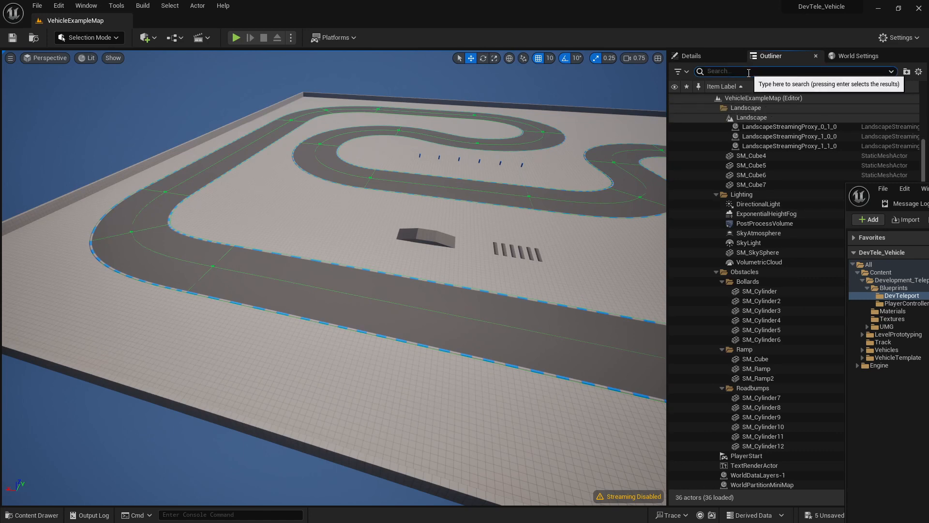
{"action": "type", "text": "dev"}
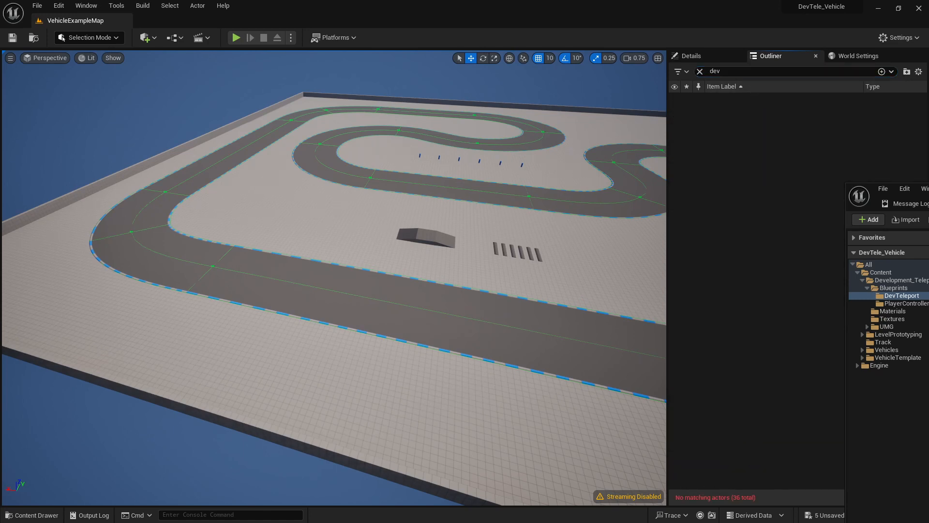
Place a BP_DevTeleportLocation actor in the level and move it onto the track at about X 1940, Y -9580.
{"action": "left_click_drag", "start_coordinate": [380, 358], "coordinate": [383, 360]}
{"action": "key", "text": "f"}
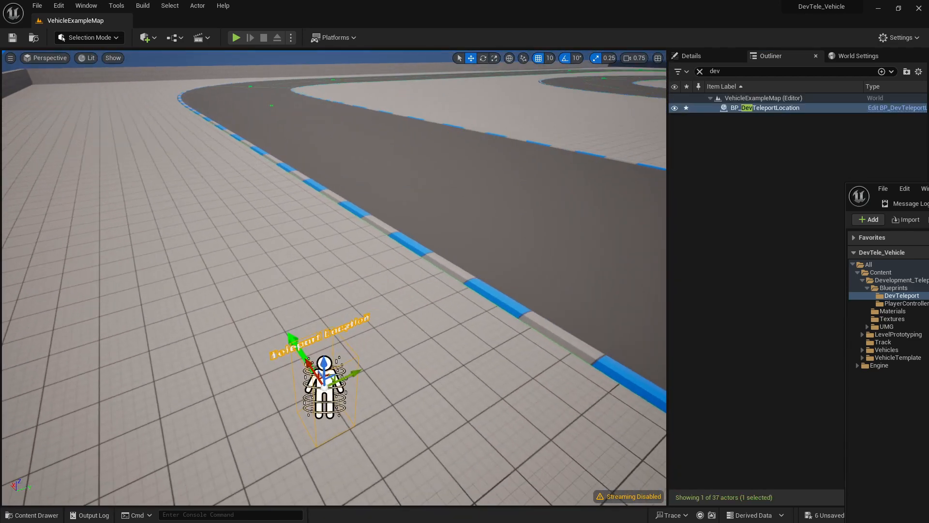
{"action": "left_click_drag", "start_coordinate": [351, 377], "coordinate": [664, 219]}
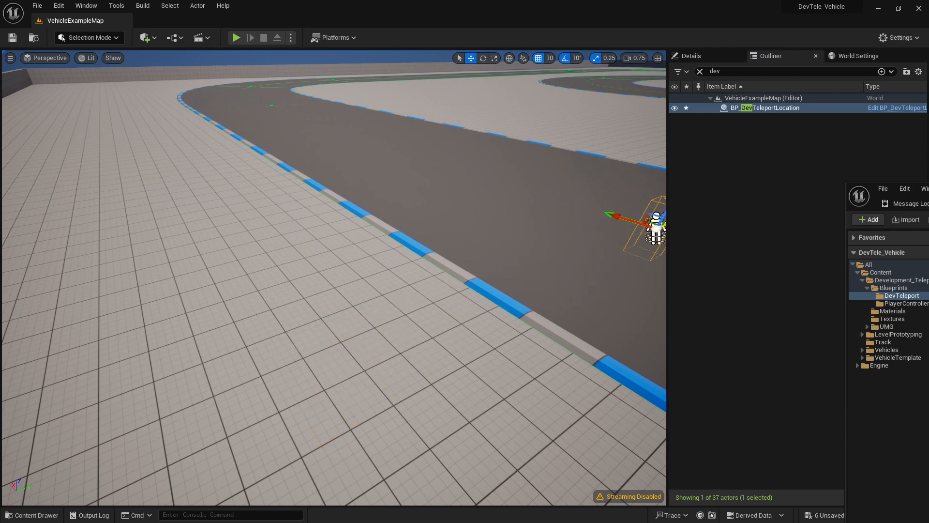
{"action": "right_click_drag", "start_coordinate": [576, 242], "coordinate": [692, 184]}
{"action": "key", "text": "w"}
{"action": "right_click_drag", "start_coordinate": [629, 203], "coordinate": [649, 193]}
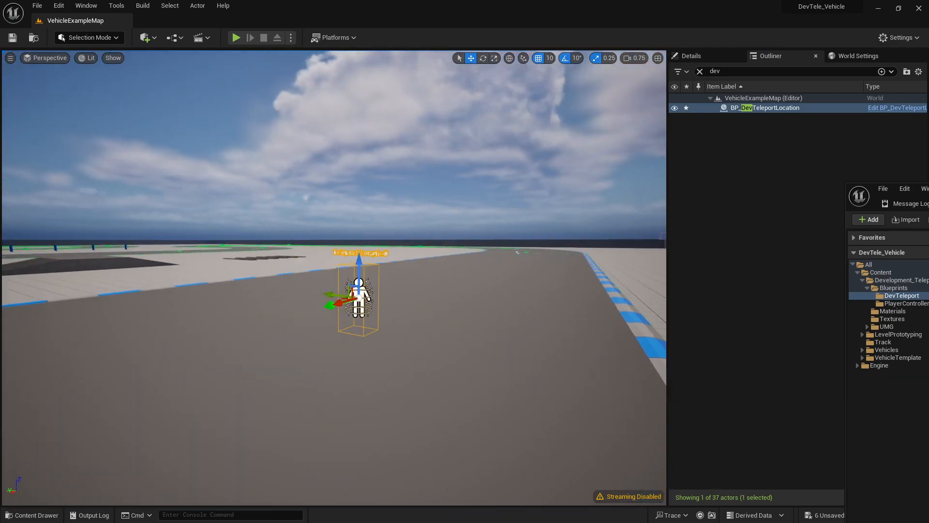
Inspect the placed teleport location's details and its BoundsCollisionTest_Root component.
{"action": "left_click", "coordinate": [705, 54]}
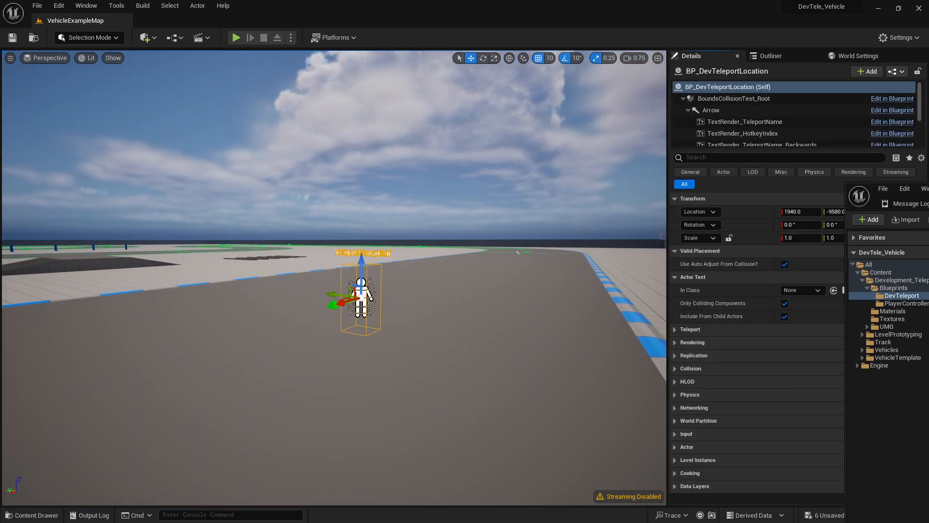
{"action": "left_click", "coordinate": [734, 98]}
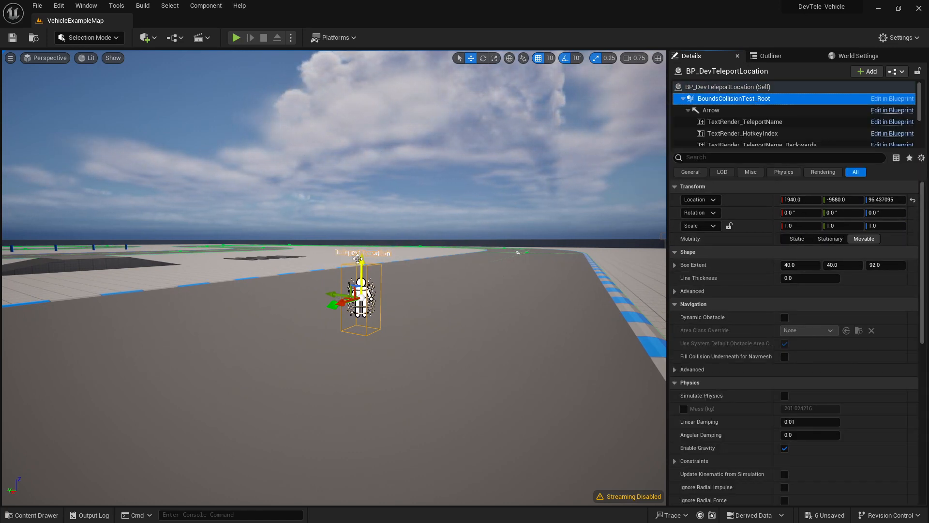
{"action": "key", "text": "d"}
{"action": "right_click_drag", "start_coordinate": [546, 371], "coordinate": [546, 370]}
{"action": "key", "text": "w"}
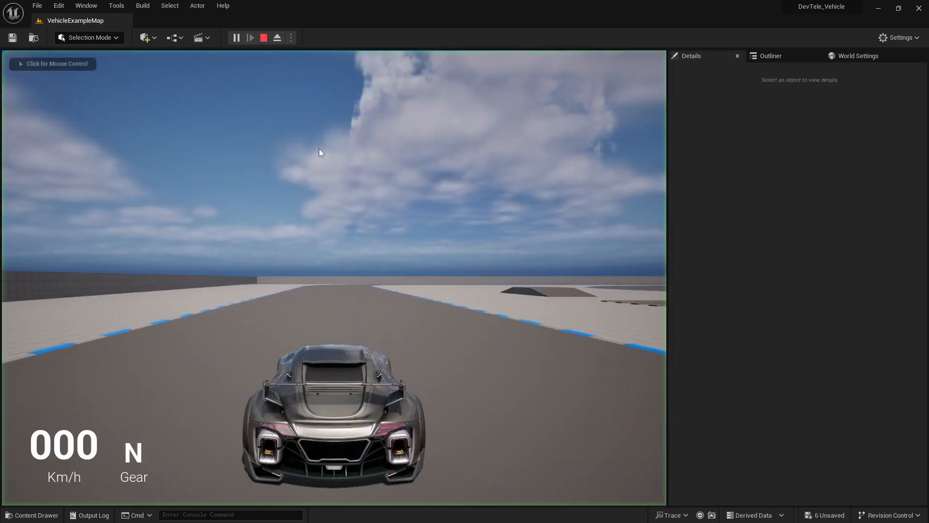
Test the new location in a play session by teleporting the car to Teleport Location twice, and end the session.
{"action": "left_click", "coordinate": [317, 148]}
{"action": "key", "text": "t"}
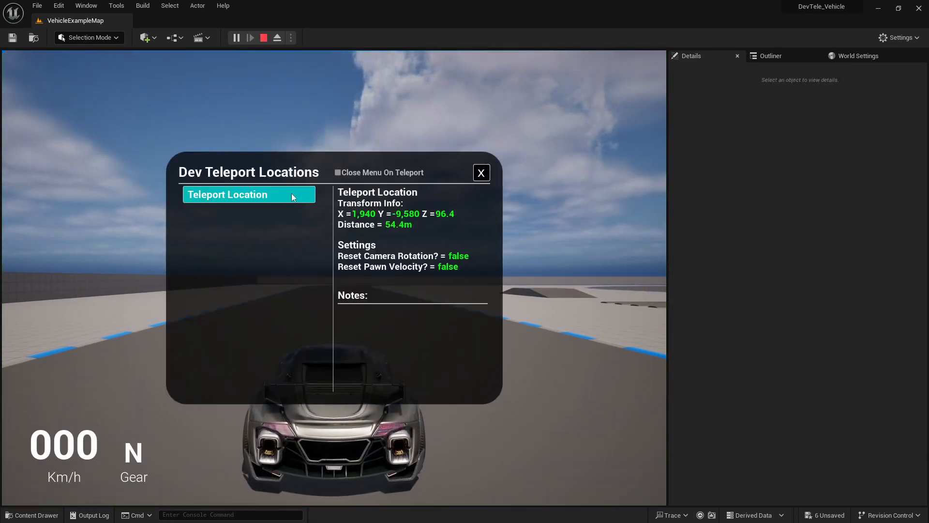
{"action": "left_click", "coordinate": [288, 195]}
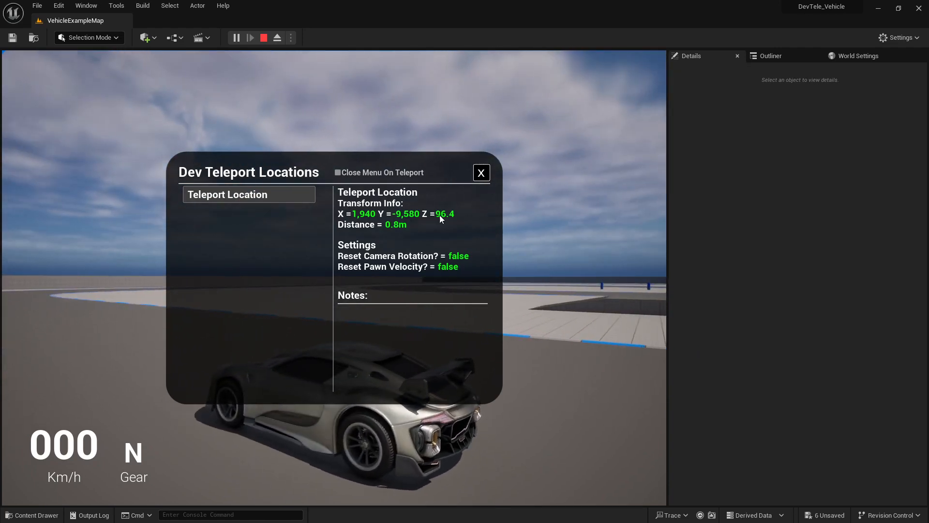
{"action": "left_click", "coordinate": [298, 198]}
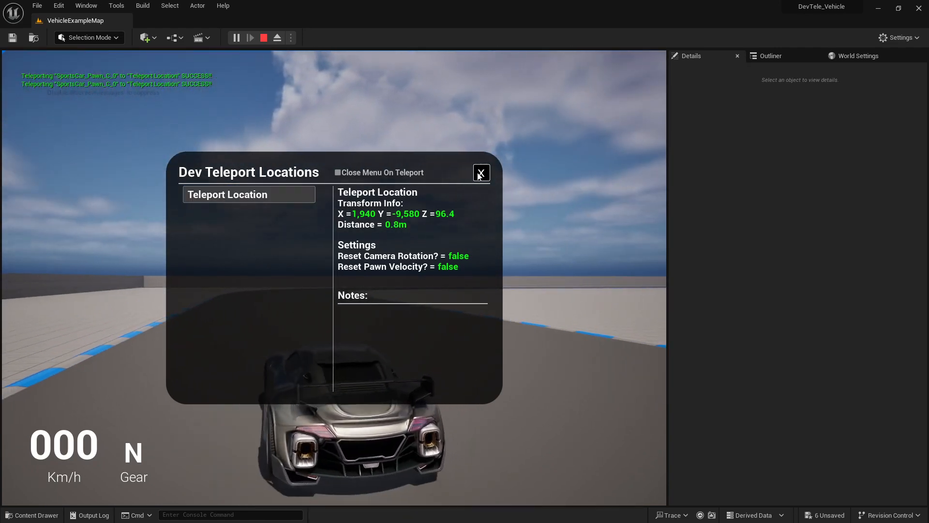
{"action": "left_click", "coordinate": [481, 174]}
{"action": "key", "text": "Escape"}
Enlarge the actor's component list, collapse the Arrow and SM_ForceCameraRotation? branches, and review the components.
{"action": "right_click_drag", "start_coordinate": [377, 320], "coordinate": [557, 331]}
{"action": "key", "text": "a"}
{"action": "key", "text": "w"}
{"action": "scroll", "coordinate": [377, 320], "scroll_direction": "down", "scroll_amount": 1}
{"action": "key", "text": "w"}
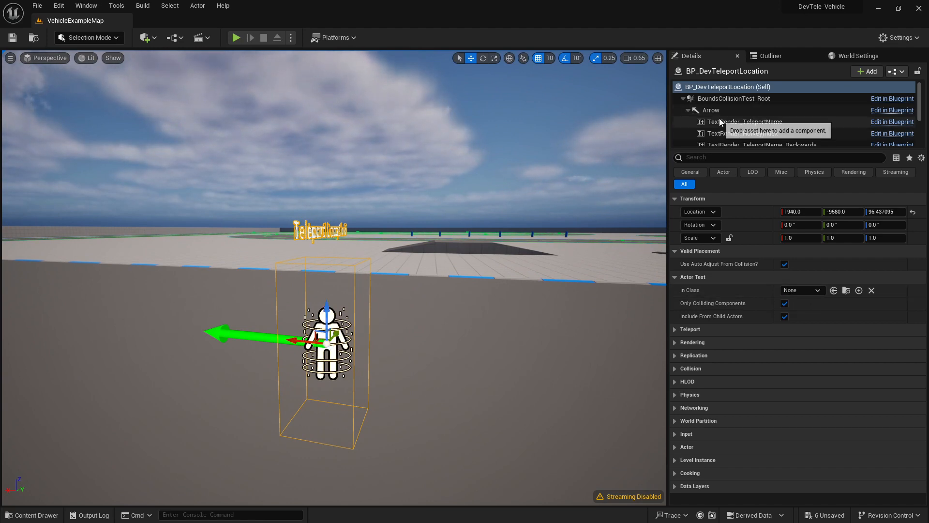
{"action": "scroll", "coordinate": [730, 145], "scroll_direction": "down", "scroll_amount": 1}
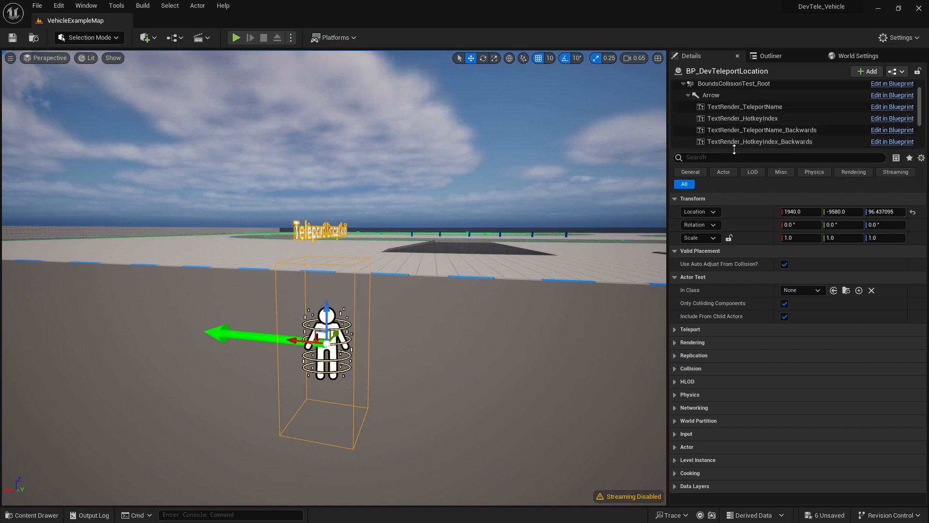
{"action": "left_click_drag", "start_coordinate": [734, 149], "coordinate": [736, 180]}
{"action": "left_click", "coordinate": [688, 96]}
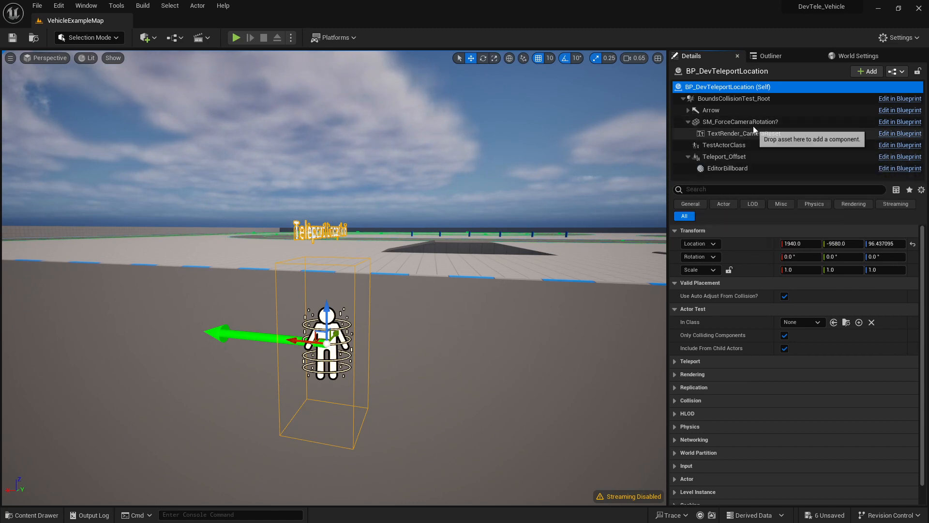
{"action": "left_click", "coordinate": [726, 122]}
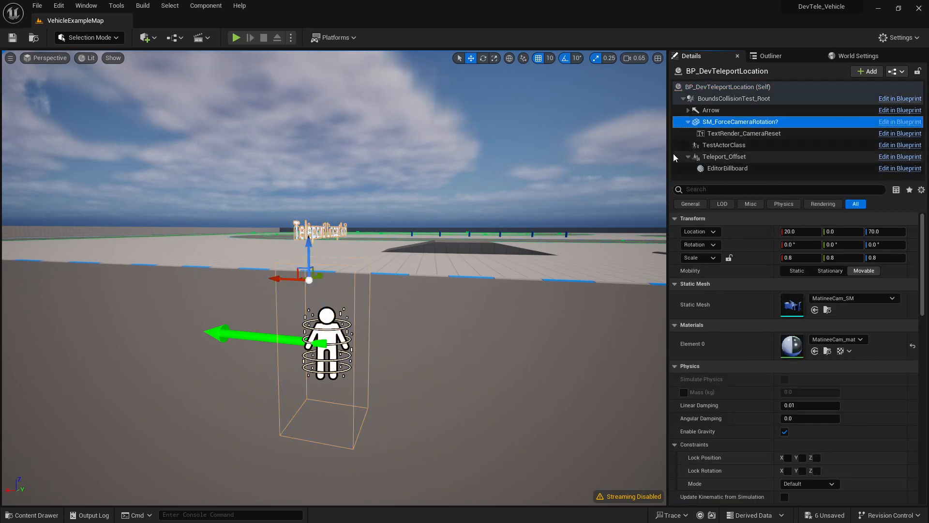
{"action": "left_click", "coordinate": [688, 121]}
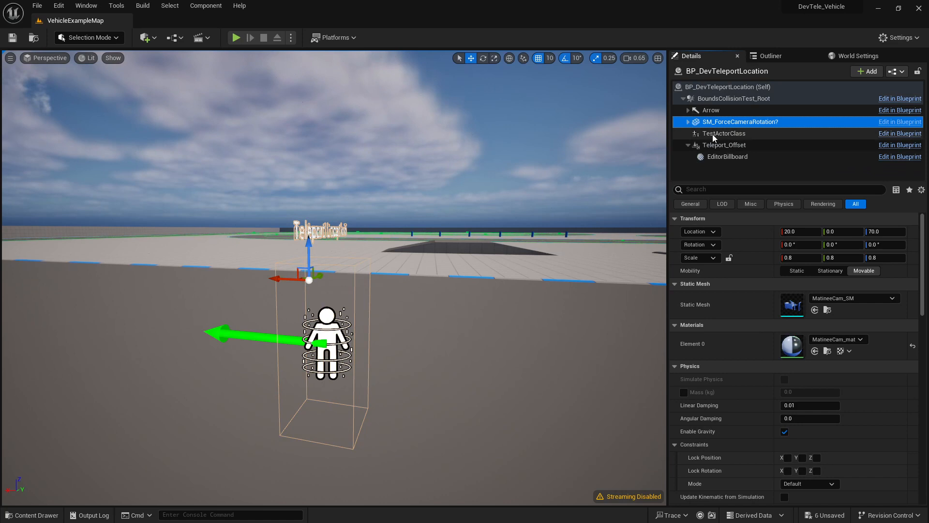
Raise the Teleport_Offset component to Z 250 and test teleporting the car there in a play session.
{"action": "left_click", "coordinate": [748, 145]}
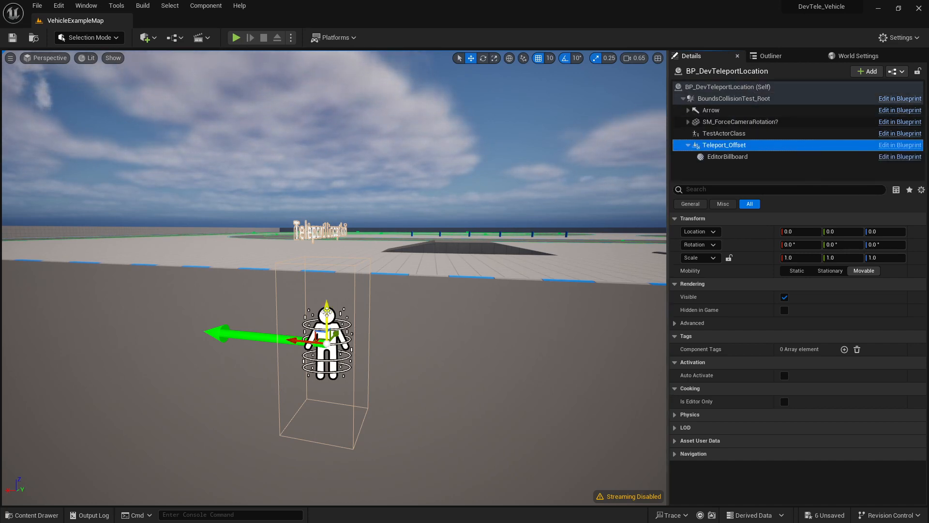
{"action": "left_click_drag", "start_coordinate": [327, 311], "coordinate": [326, 63]}
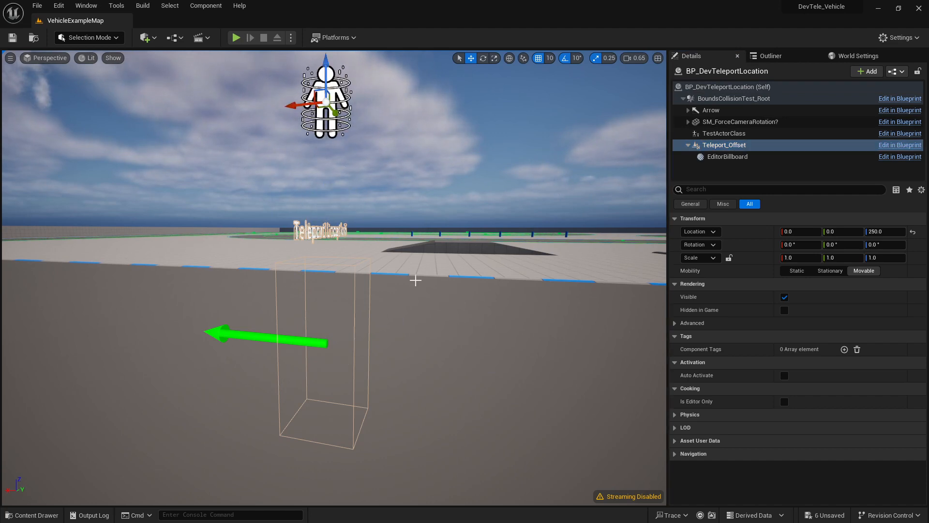
{"action": "left_click", "coordinate": [236, 38]}
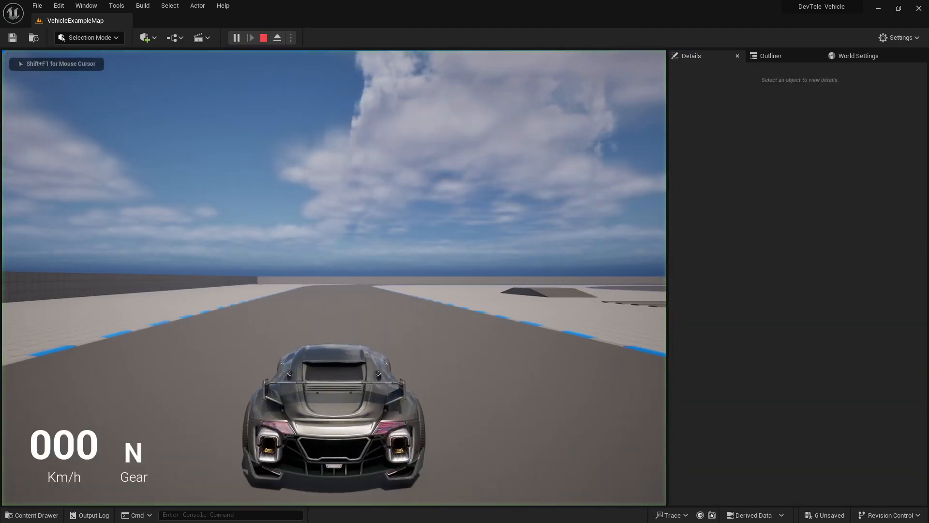
{"action": "left_click", "coordinate": [287, 189]}
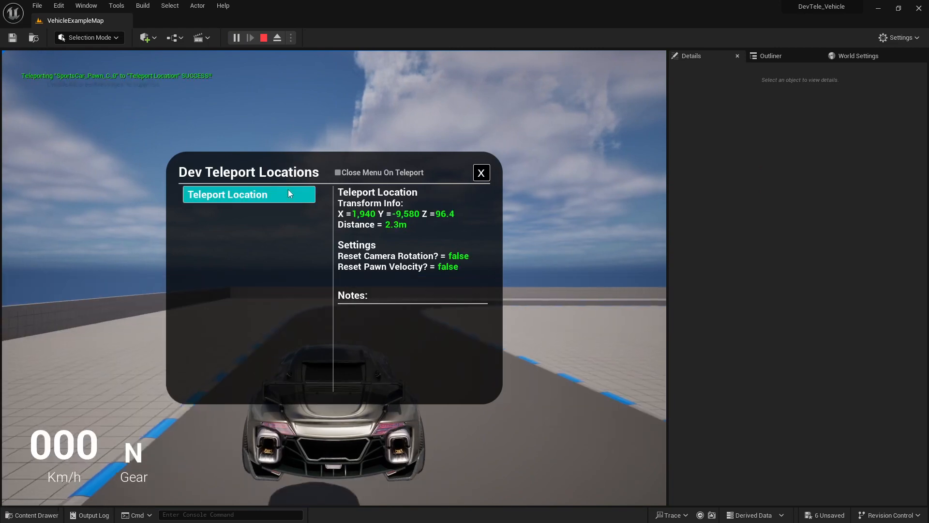
{"action": "left_click", "coordinate": [481, 173]}
{"action": "key", "text": "Escape"}
Undo the move of the Teleport_Offset component.
{"action": "key", "text": "d"}
{"action": "right_click_drag", "start_coordinate": [416, 246], "coordinate": [334, 246]}
{"action": "key", "text": "ctrl+z"}
{"action": "right_click_drag", "start_coordinate": [415, 246], "coordinate": [533, 322]}
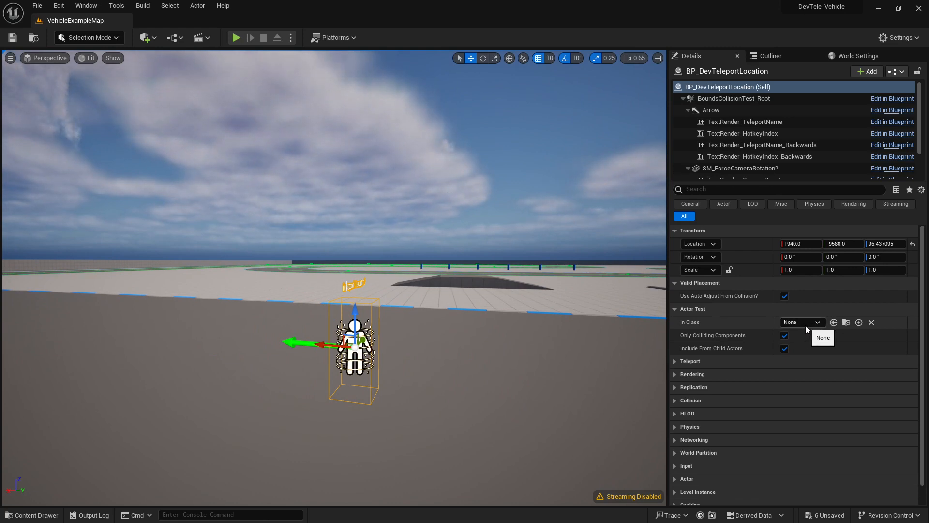
Set the Actor Test class of the teleport location to SportsCar_Pawn and look through its components.
{"action": "left_click", "coordinate": [807, 323]}
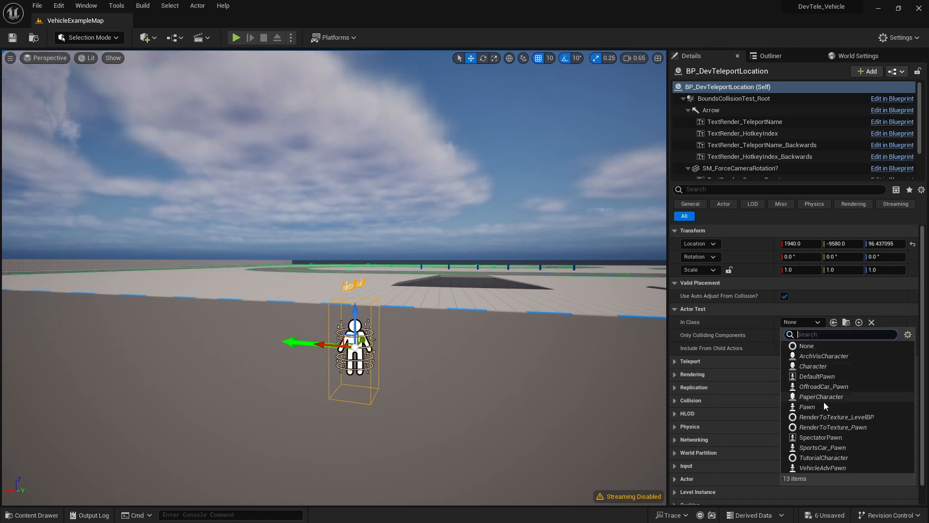
{"action": "left_click", "coordinate": [837, 448]}
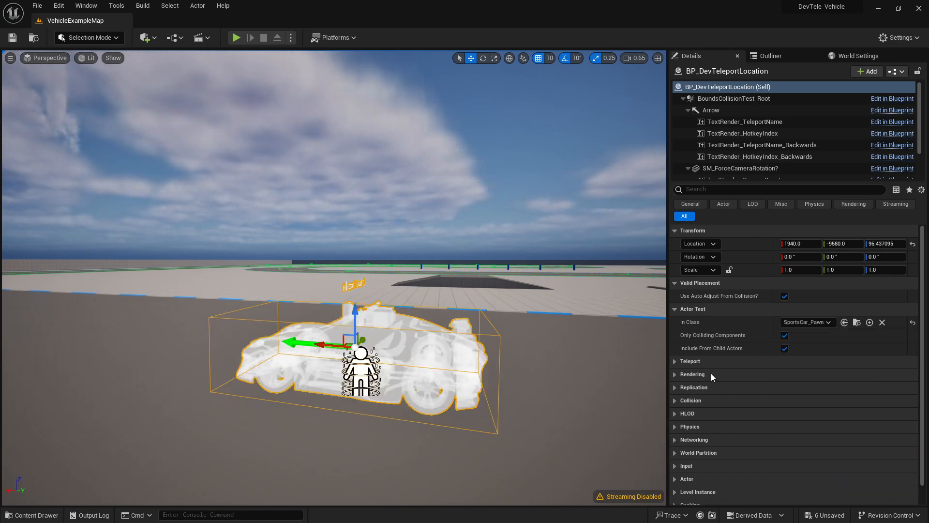
{"action": "scroll", "coordinate": [775, 145], "scroll_direction": "down", "scroll_amount": 4}
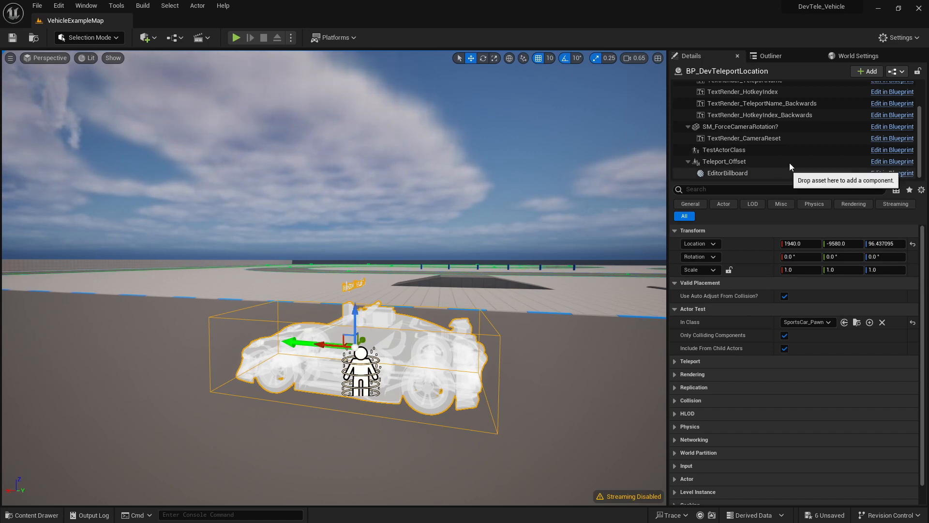
{"action": "scroll", "coordinate": [774, 136], "scroll_direction": "up", "scroll_amount": 3}
Move the teleport location along the track to X 2110 and view its car preview from above.
{"action": "left_click_drag", "start_coordinate": [344, 335], "coordinate": [262, 336]}
{"action": "right_click_drag", "start_coordinate": [262, 337], "coordinate": [114, 366]}
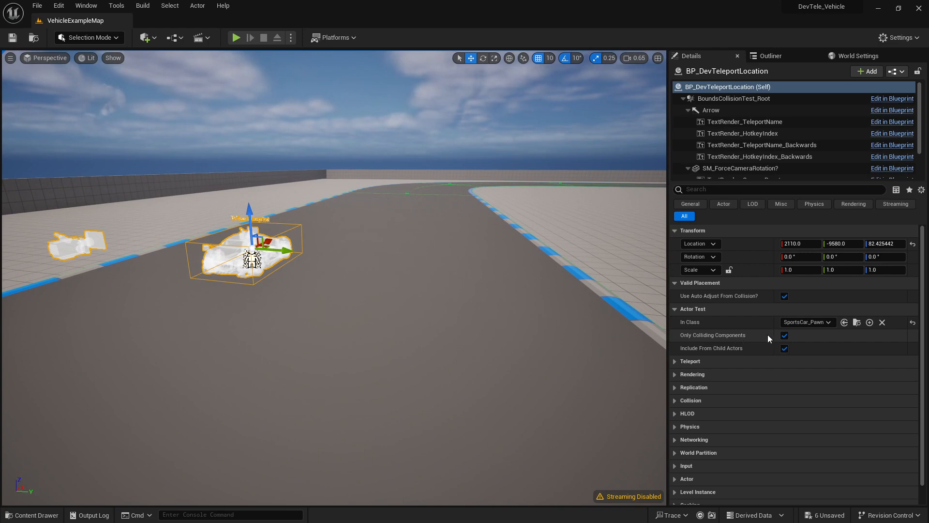
{"action": "right_click_drag", "start_coordinate": [303, 219], "coordinate": [276, 228]}
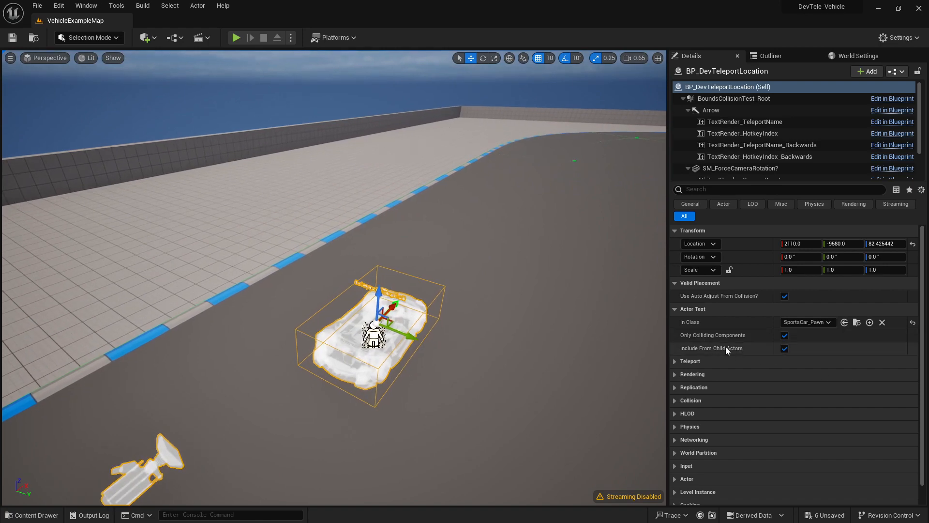
{"action": "right_click_drag", "start_coordinate": [571, 335], "coordinate": [482, 282]}
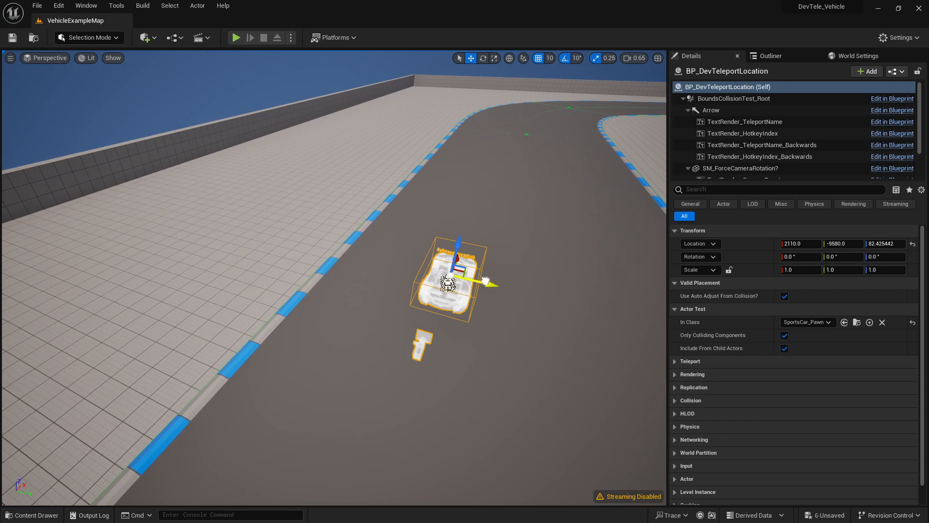
Move the teleport location off the track onto the outer wall, and lower it beside the wall at about Y -12367, Z 68.
{"action": "left_click_drag", "start_coordinate": [486, 282], "coordinate": [129, 142]}
{"action": "right_click_drag", "start_coordinate": [133, 150], "coordinate": [114, 130]}
{"action": "key", "text": "w"}
{"action": "left_click_drag", "start_coordinate": [473, 284], "coordinate": [293, 305]}
{"action": "left_click_drag", "start_coordinate": [282, 267], "coordinate": [396, 249]}
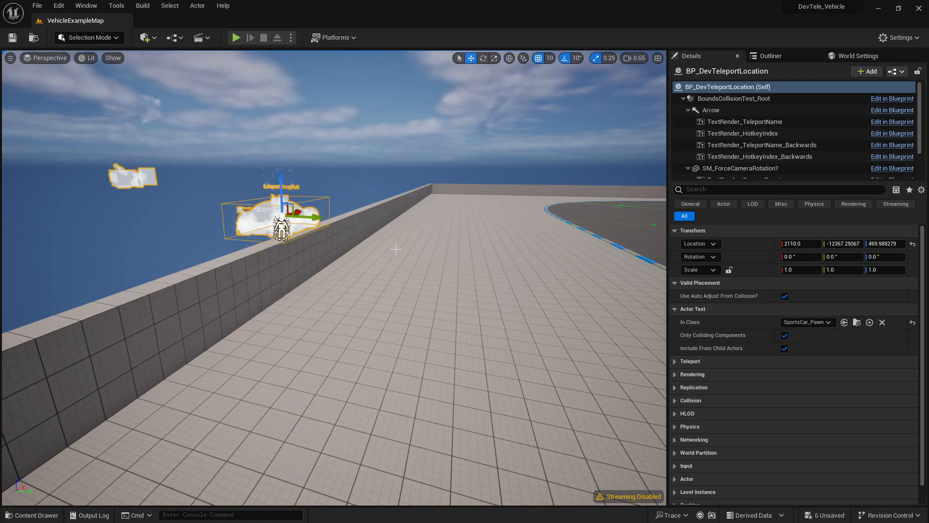
{"action": "left_click_drag", "start_coordinate": [280, 178], "coordinate": [248, 242]}
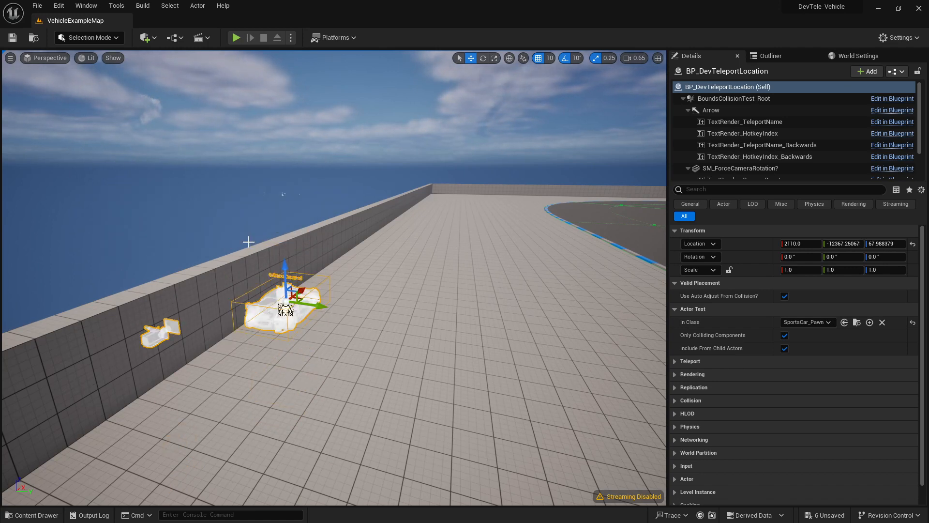
Move the teleport location back onto the track at about Y -9637.
{"action": "left_click_drag", "start_coordinate": [315, 306], "coordinate": [634, 334]}
{"action": "key", "text": "f"}
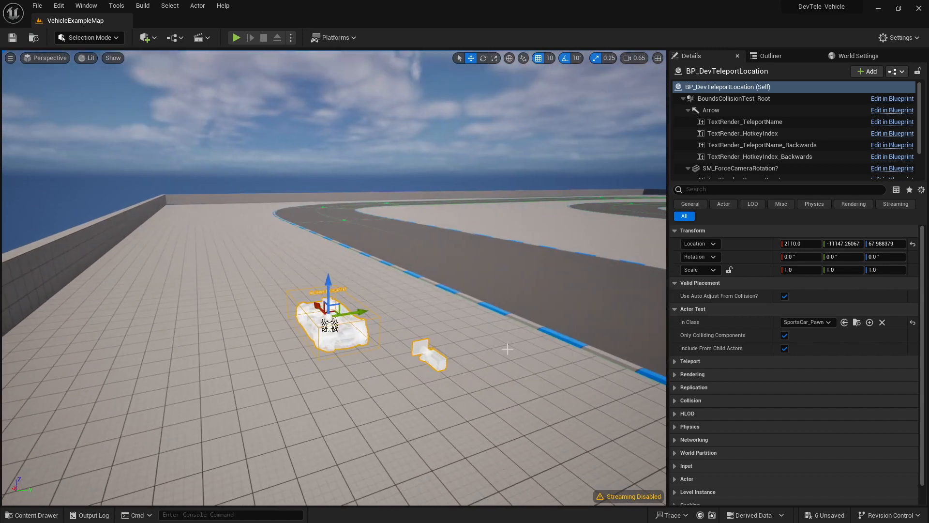
{"action": "left_click_drag", "start_coordinate": [360, 314], "coordinate": [557, 295]}
{"action": "key", "text": "f"}
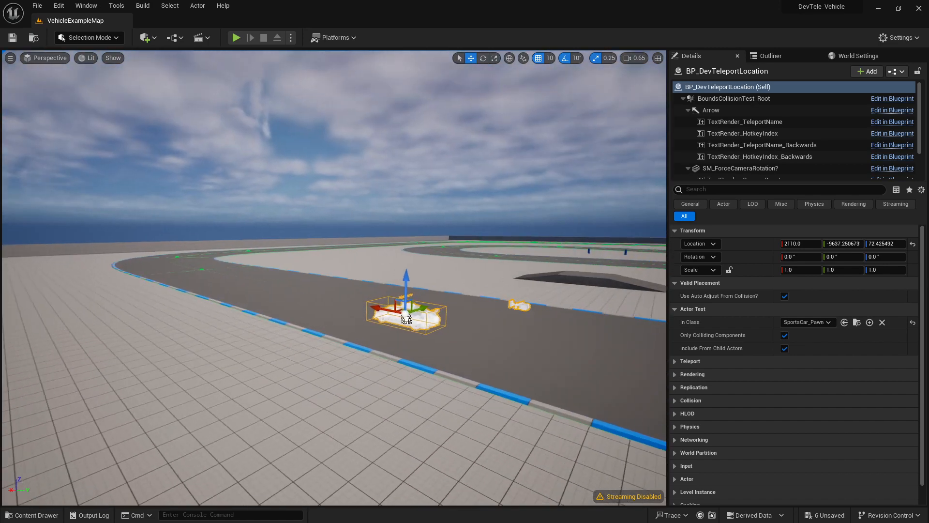
Examine up close how the sports car preview and its bounds sit on the track surface.
{"action": "key", "text": "a"}
{"action": "right_click_drag", "start_coordinate": [334, 278], "coordinate": [382, 291]}
{"action": "scroll", "coordinate": [334, 278], "scroll_direction": "down", "scroll_amount": 4}
{"action": "key", "text": "w"}
{"action": "key", "text": "w"}
{"action": "key", "text": "w"}
{"action": "key", "text": "q"}
{"action": "key", "text": "e"}
{"action": "key", "text": "s"}
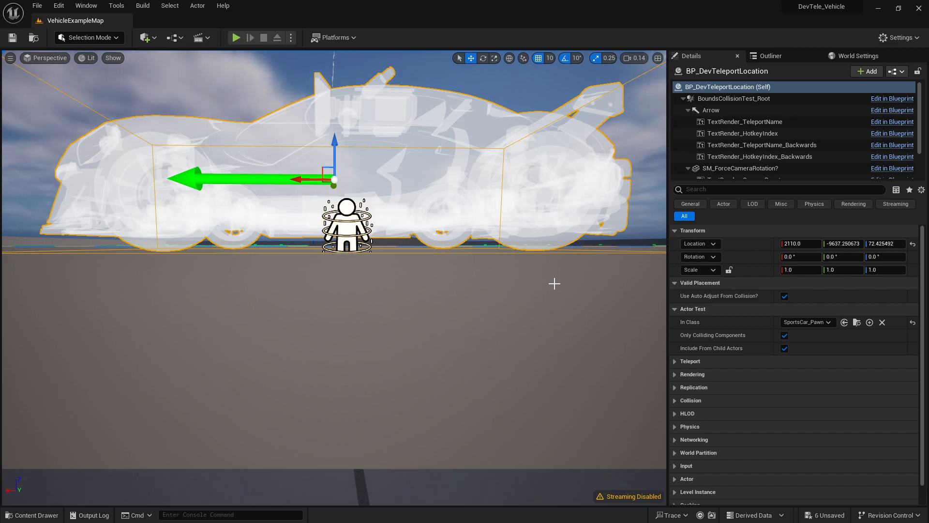
{"action": "right_click_drag", "start_coordinate": [548, 290], "coordinate": [509, 333]}
{"action": "key", "text": "s"}
{"action": "scroll", "coordinate": [548, 290], "scroll_direction": "up", "scroll_amount": 1}
{"action": "key", "text": "d"}
{"action": "right_click_drag", "start_coordinate": [614, 341], "coordinate": [552, 339]}
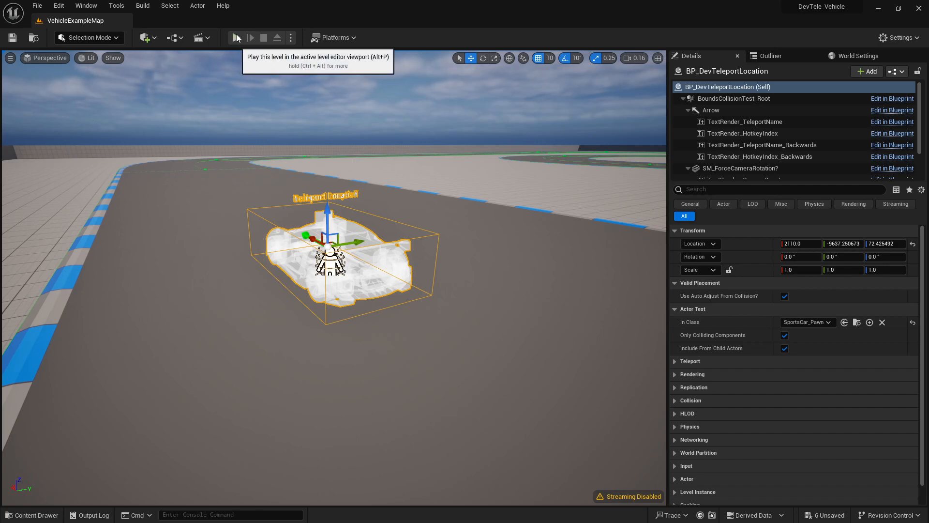
{"action": "key", "text": "w"}
{"action": "right_click_drag", "start_coordinate": [325, 152], "coordinate": [308, 106]}
Teleport the car to Teleport Location repeatedly in a play session, close the teleport menu, and end the session.
{"action": "left_click", "coordinate": [237, 37]}
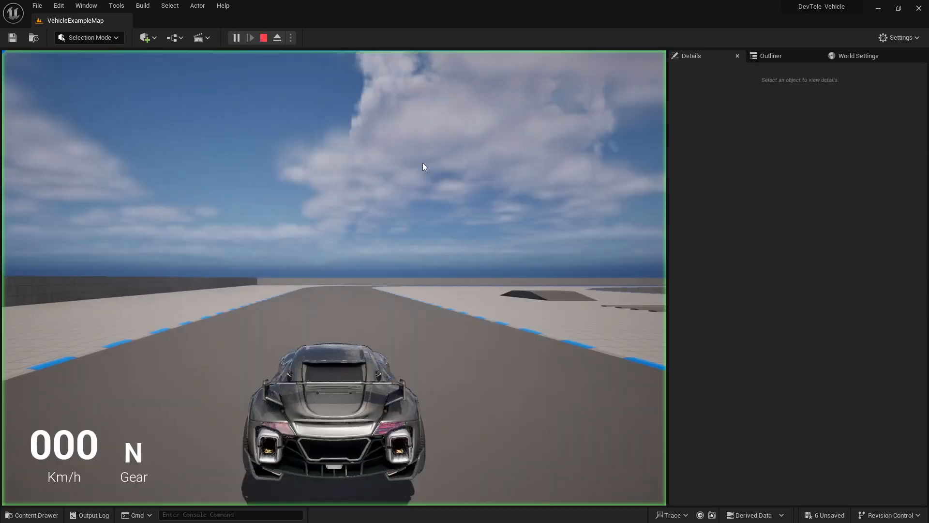
{"action": "key", "text": "t"}
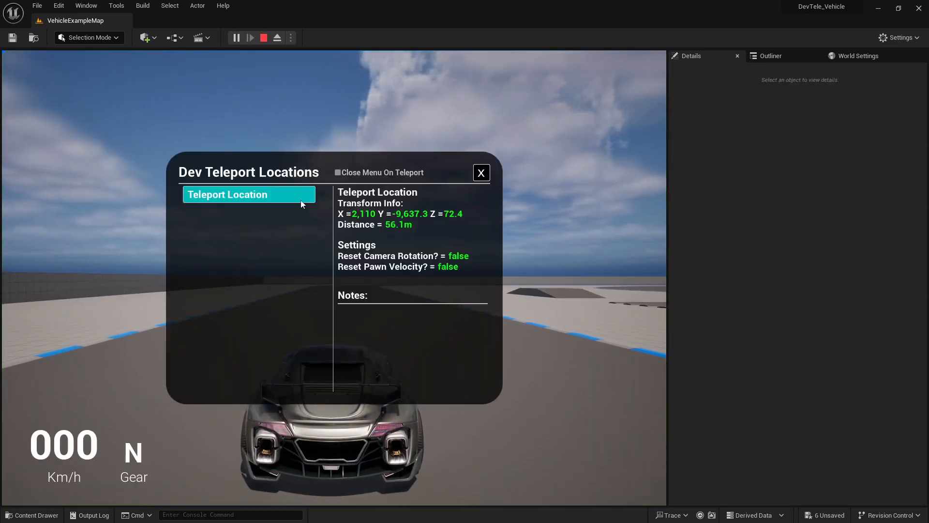
{"action": "left_click", "coordinate": [295, 200]}
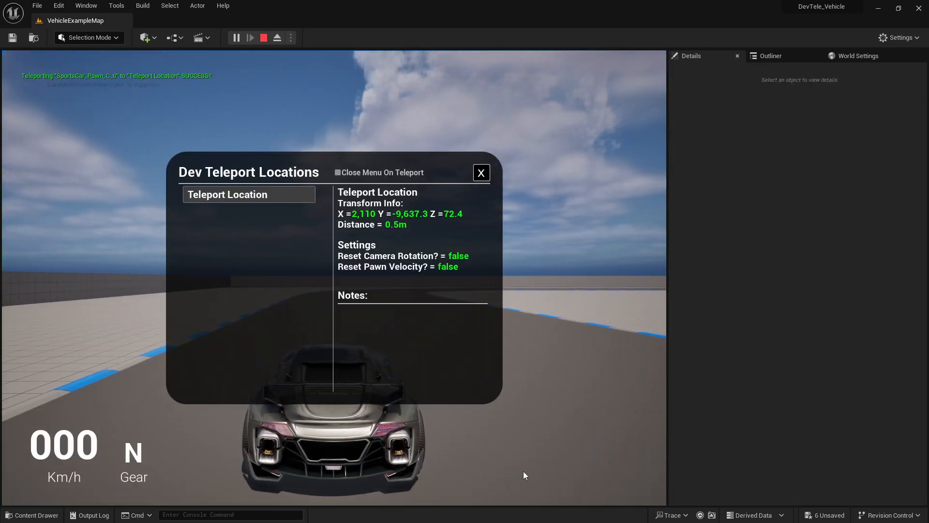
{"action": "left_click", "coordinate": [297, 192]}
{"action": "left_click", "coordinate": [298, 192]}
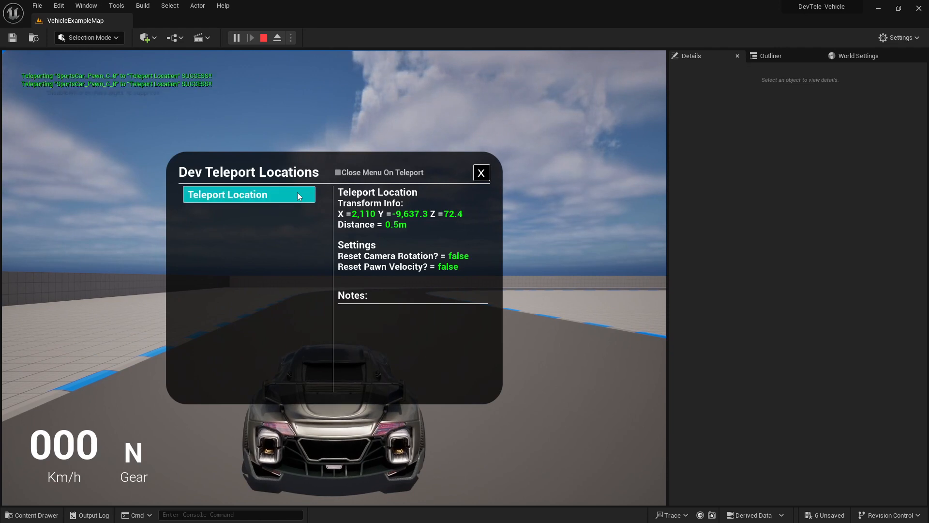
{"action": "left_click", "coordinate": [297, 193]}
{"action": "left_click", "coordinate": [298, 193]}
{"action": "left_click", "coordinate": [297, 193]}
{"action": "left_click", "coordinate": [297, 193]}
{"action": "left_click", "coordinate": [297, 193]}
{"action": "left_click", "coordinate": [297, 192]}
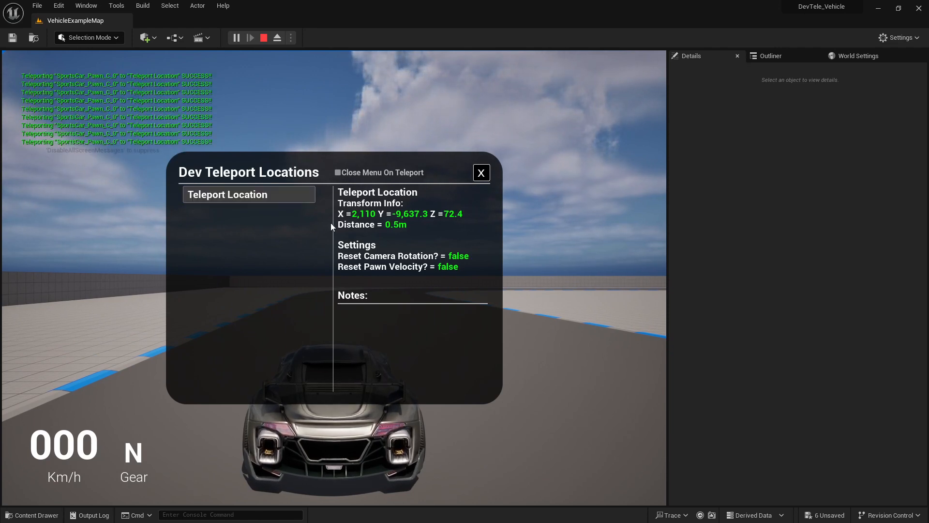
{"action": "left_click", "coordinate": [288, 196]}
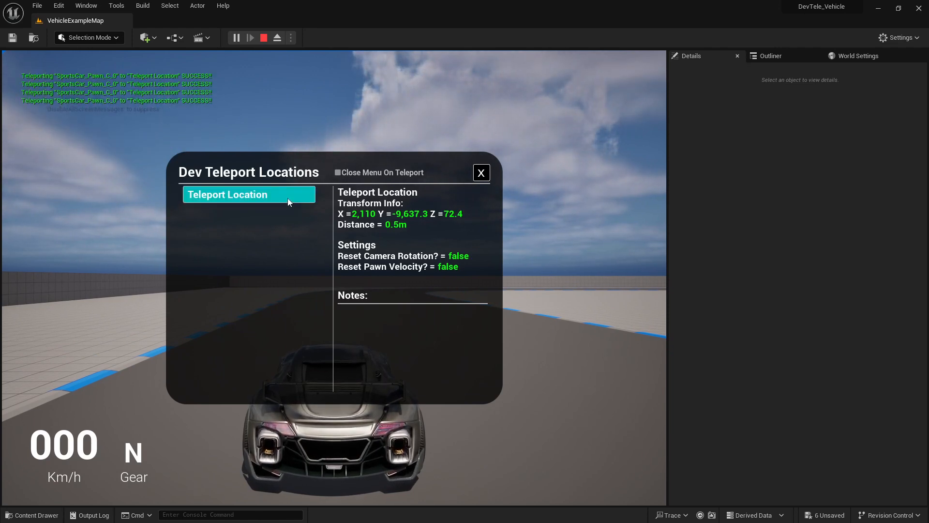
{"action": "left_click", "coordinate": [482, 173]}
{"action": "key", "text": "Escape"}
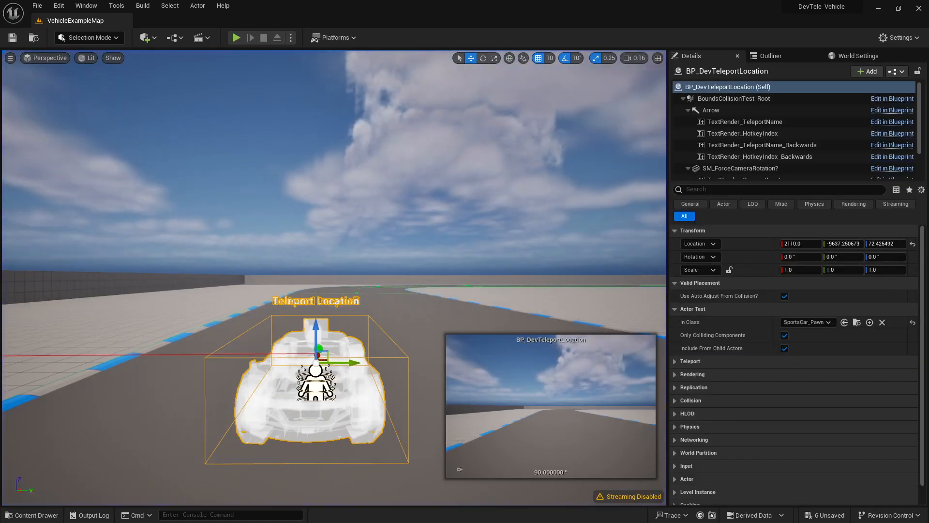
Drive the car forward in a play session, teleport it to Teleport Location while moving, close the teleport menu, and end the session.
{"action": "right_click_drag", "start_coordinate": [334, 261], "coordinate": [436, 305]}
{"action": "key", "text": "a"}
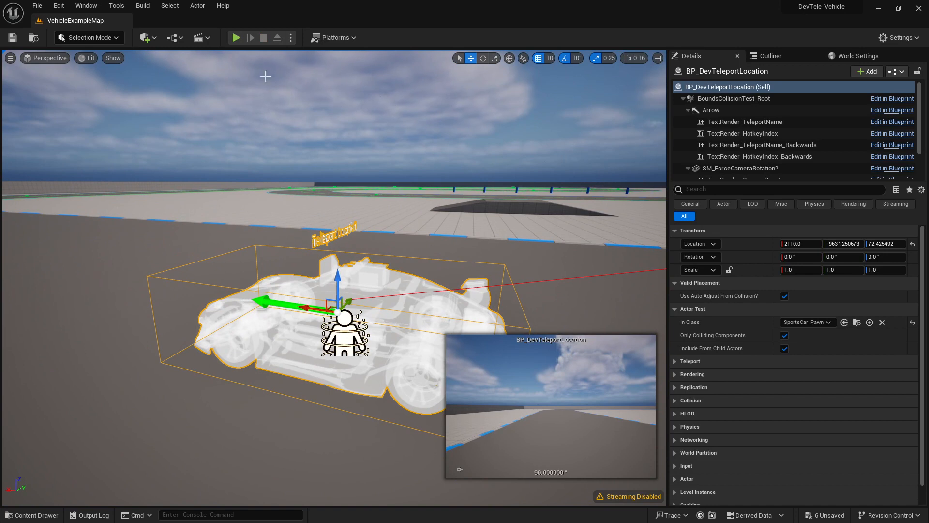
{"action": "left_click", "coordinate": [236, 38]}
{"action": "key", "text": "w"}
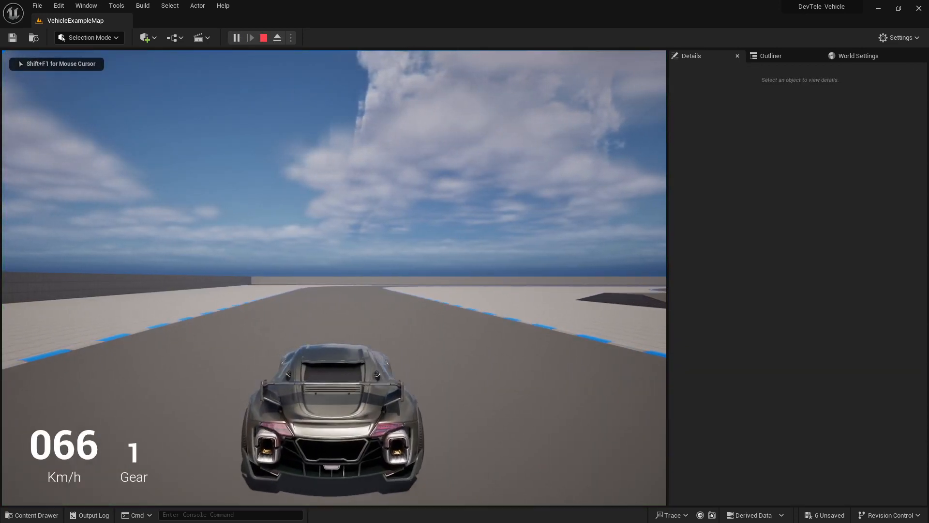
{"action": "key", "text": "t"}
{"action": "left_click", "coordinate": [266, 194]}
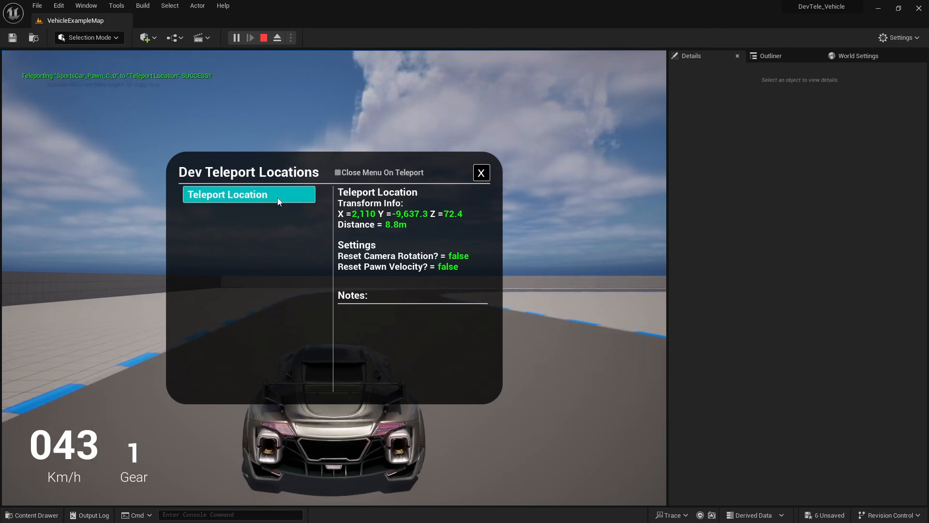
{"action": "left_click", "coordinate": [481, 173]}
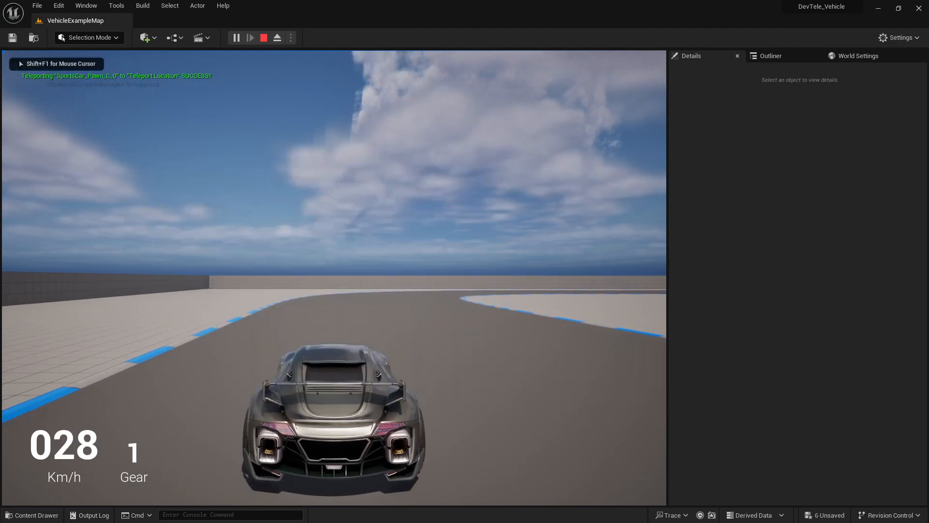
{"action": "key", "text": "Escape"}
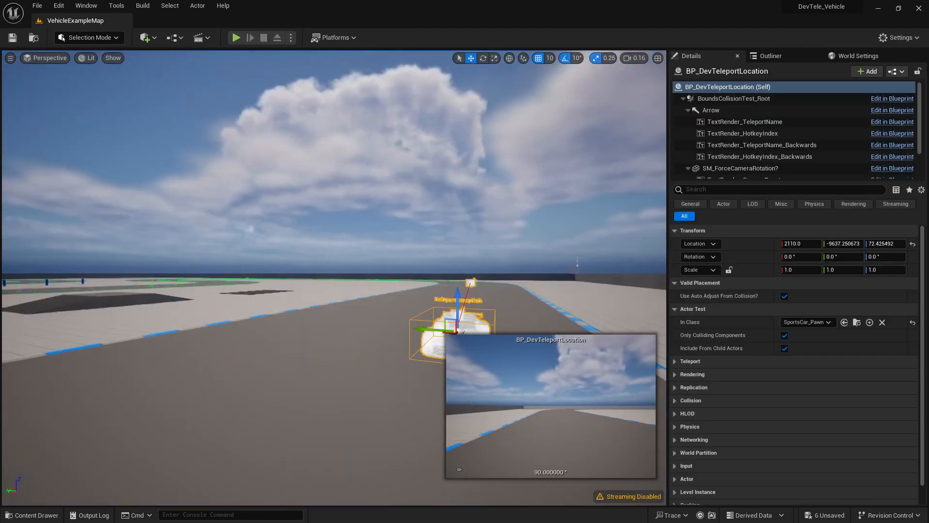
Enable Force Velocity To Zero in the teleport location's Logic settings.
{"action": "key", "text": "w"}
{"action": "key", "text": "d"}
{"action": "right_click_drag", "start_coordinate": [334, 278], "coordinate": [184, 317]}
{"action": "scroll", "coordinate": [334, 277], "scroll_direction": "up", "scroll_amount": 3}
{"action": "key", "text": "d"}
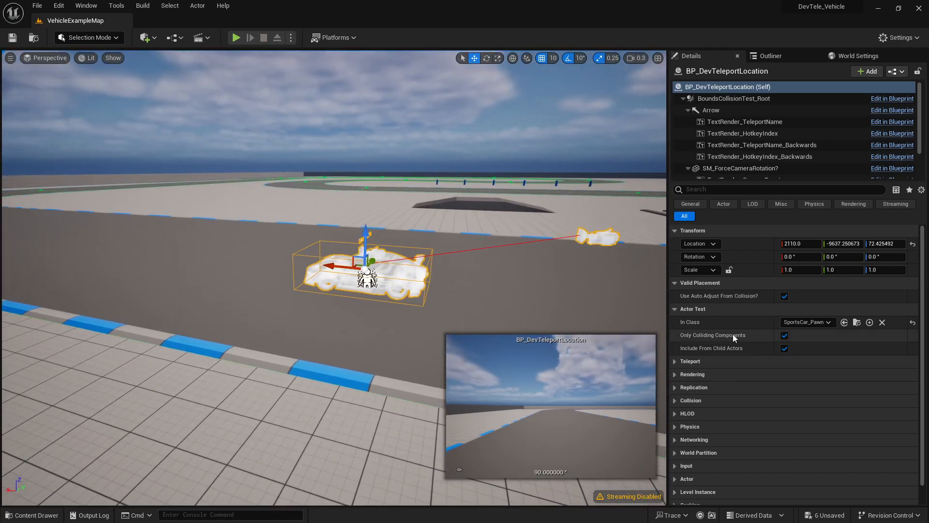
{"action": "left_click", "coordinate": [673, 364]}
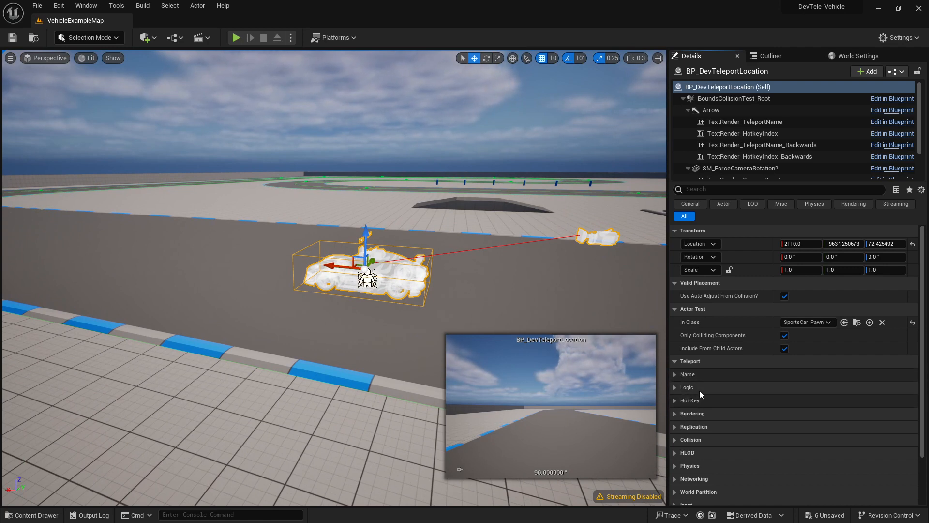
{"action": "left_click", "coordinate": [679, 389]}
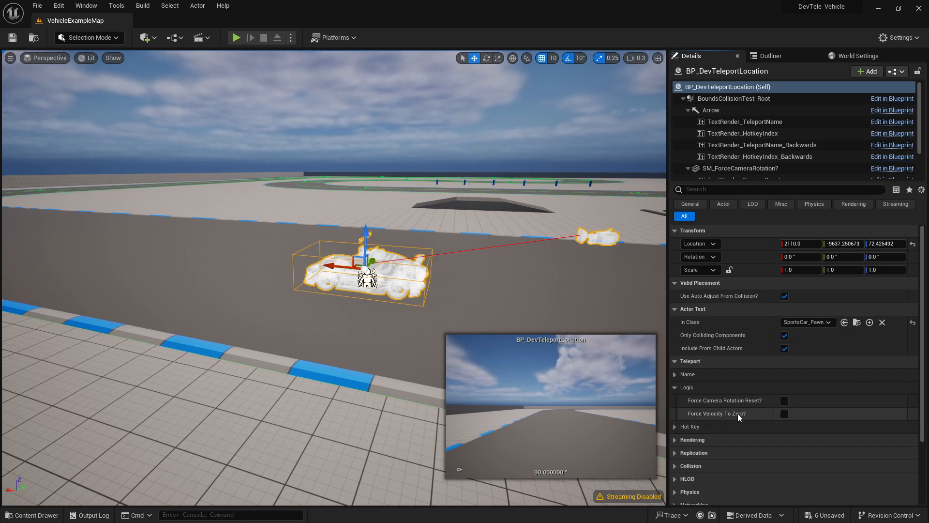
{"action": "left_click", "coordinate": [785, 414]}
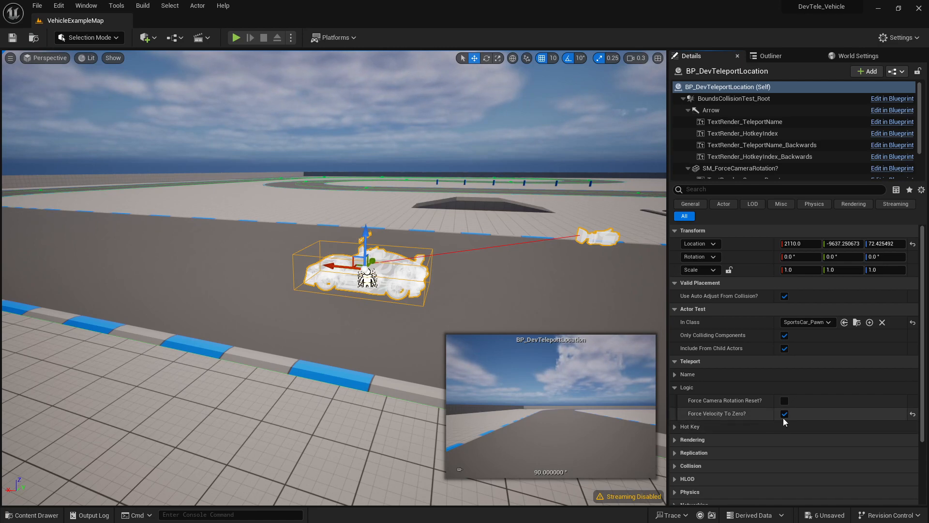
Test the velocity reset by driving in a play session, teleporting to Teleport Location, closing the teleport menu, and ending the session.
{"action": "right_click_drag", "start_coordinate": [313, 65], "coordinate": [293, 69]}
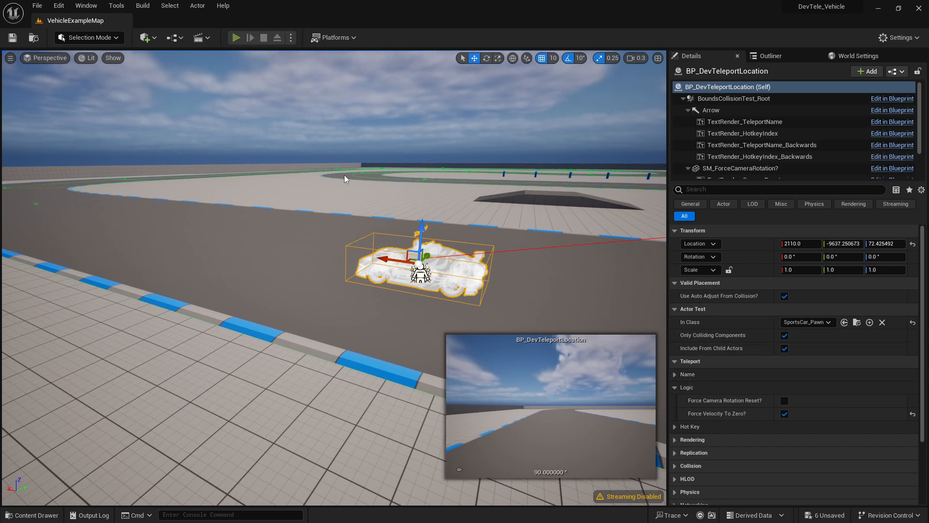
{"action": "key", "text": "alt+p"}
{"action": "key", "text": "w"}
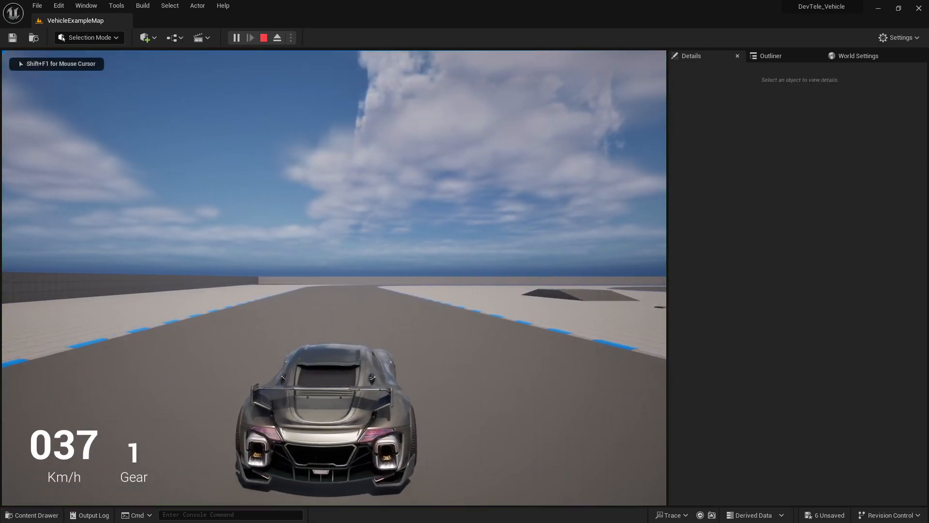
{"action": "key", "text": "t"}
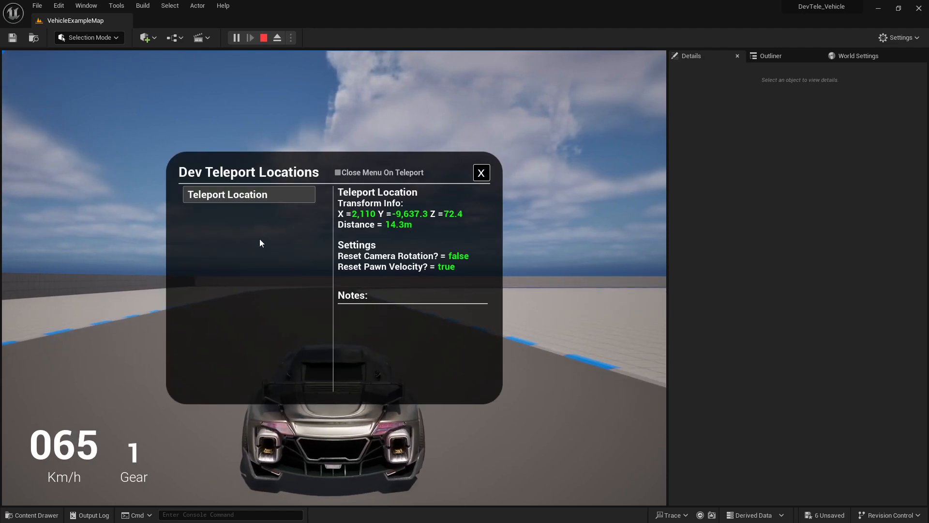
{"action": "left_click", "coordinate": [250, 198]}
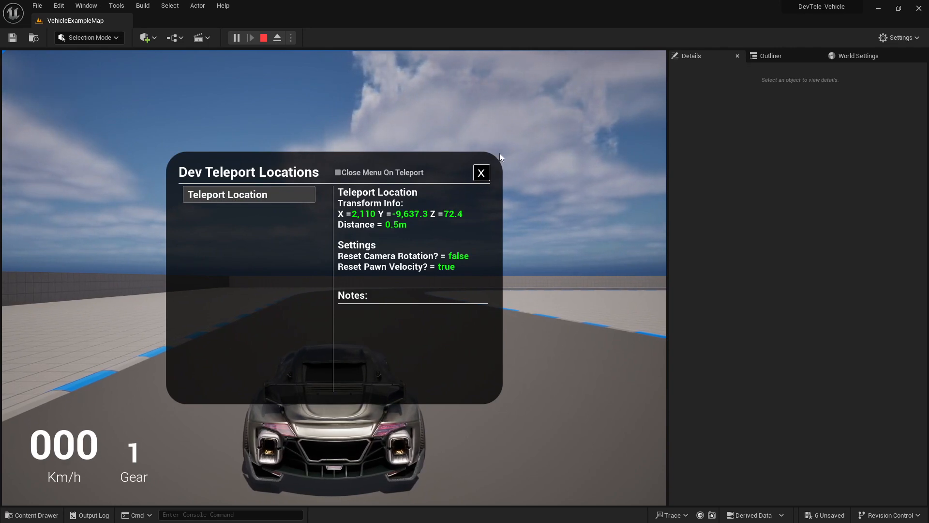
{"action": "left_click", "coordinate": [481, 173]}
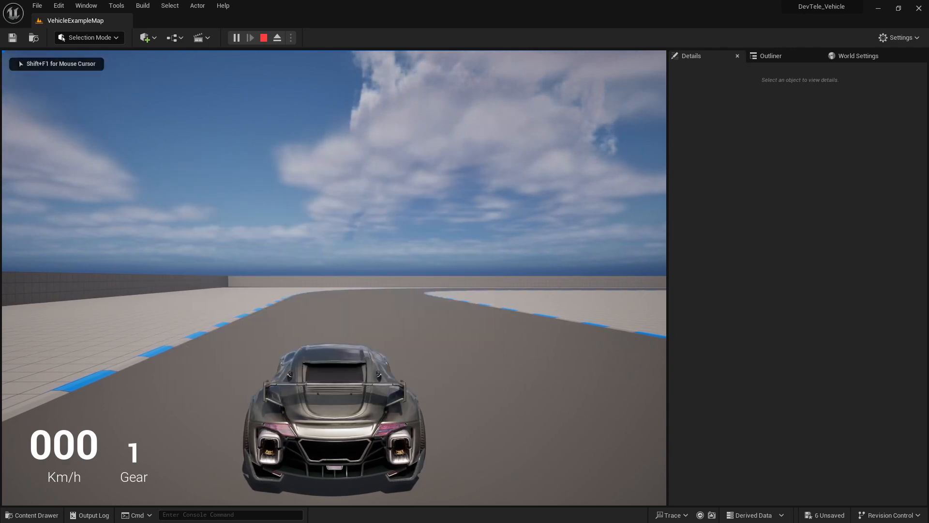
{"action": "key", "text": "Escape"}
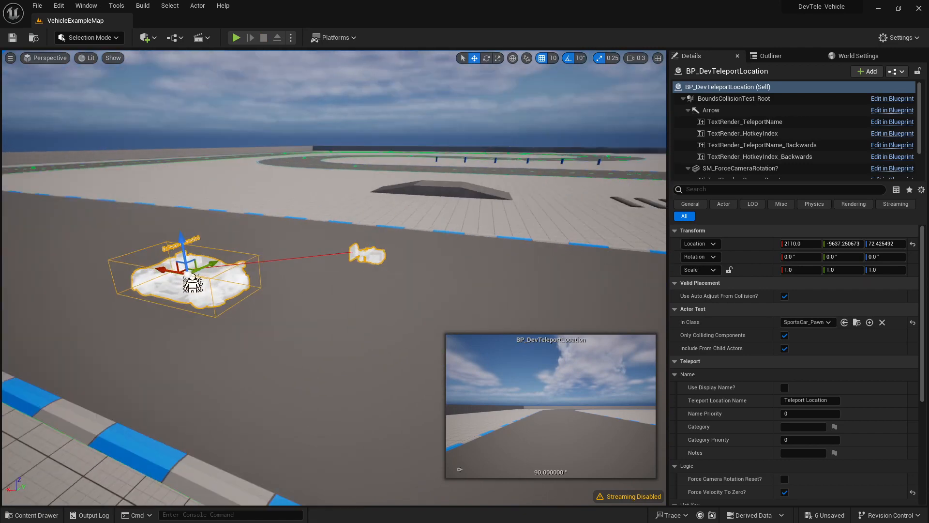
Set the teleport location's actor test class to OffroadCar_Pawn and inspect the preview from the side at track level.
{"action": "mouse_move", "coordinate": [642, 239]}
{"action": "right_mouse_down"}
{"action": "mouse_move", "coordinate": [654, 243]}
{"action": "mouse_move", "coordinate": [642, 240]}
{"action": "right_mouse_up"}
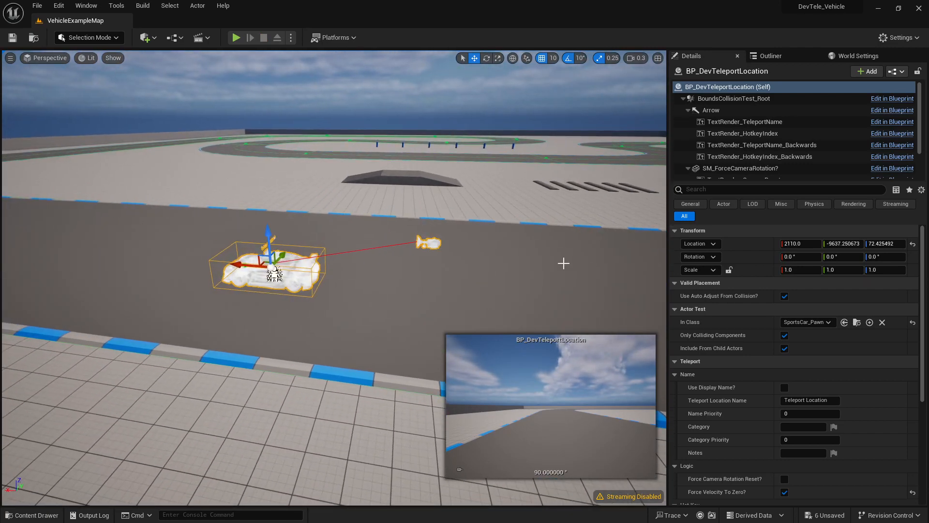
{"action": "scroll", "coordinate": [775, 169], "scroll_direction": "down", "scroll_amount": 3}
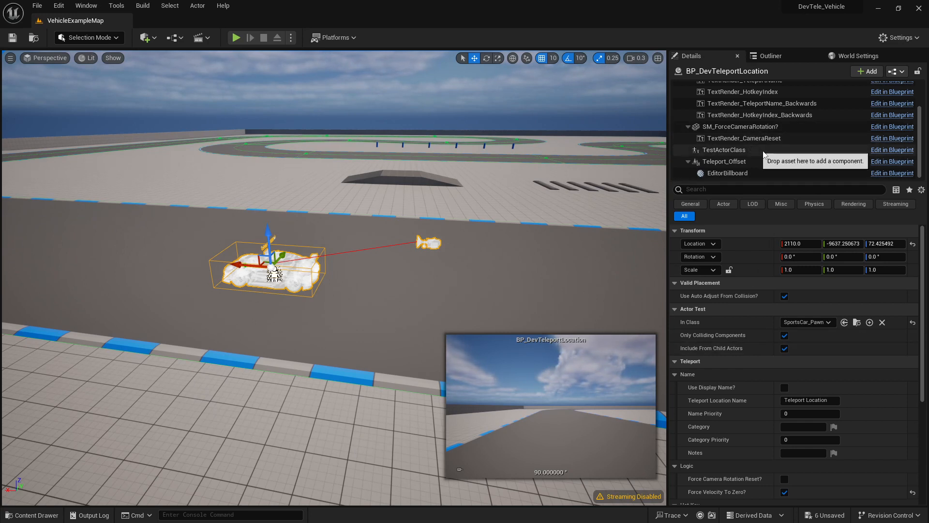
{"action": "scroll", "coordinate": [790, 151], "scroll_direction": "up", "scroll_amount": 3}
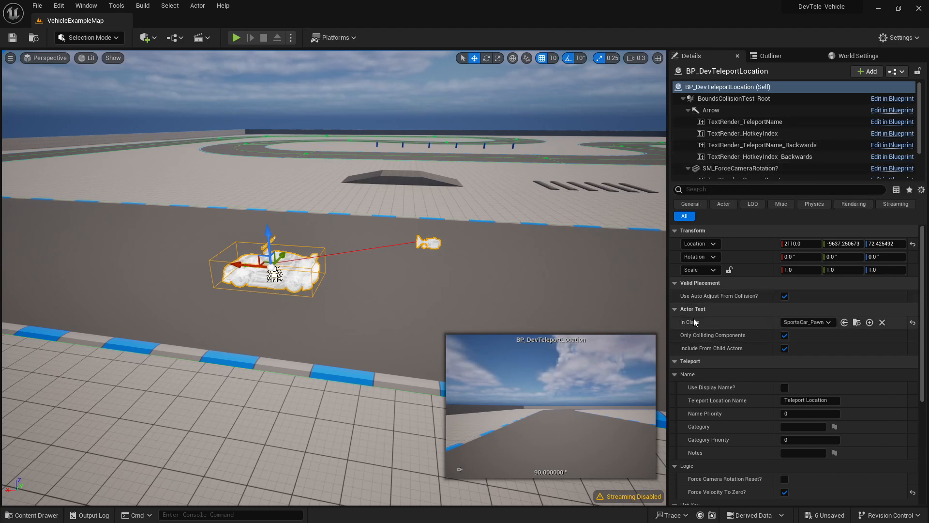
{"action": "mouse_move", "coordinate": [457, 234]}
{"action": "right_mouse_down"}
{"action": "mouse_move", "coordinate": [451, 204]}
{"action": "mouse_move", "coordinate": [470, 239]}
{"action": "right_mouse_up"}
{"action": "key", "text": "w"}
{"action": "left_click", "coordinate": [818, 323]}
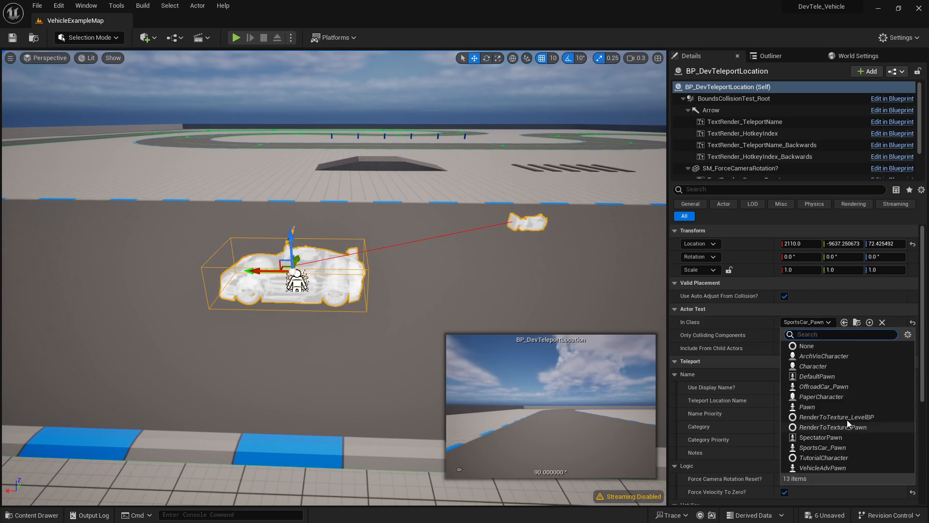
{"action": "left_click", "coordinate": [829, 387]}
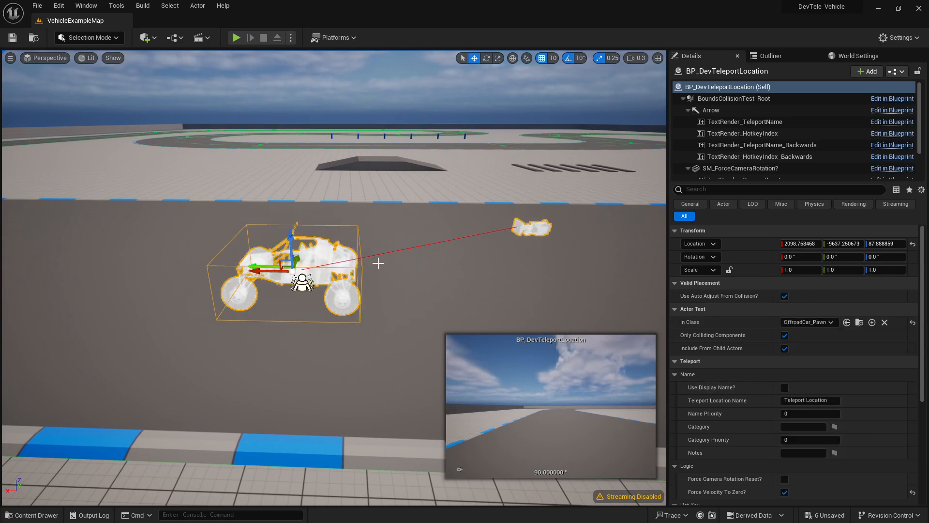
{"action": "key", "text": "s"}
{"action": "right_click_drag", "start_coordinate": [366, 311], "coordinate": [364, 266]}
{"action": "key", "text": "w"}
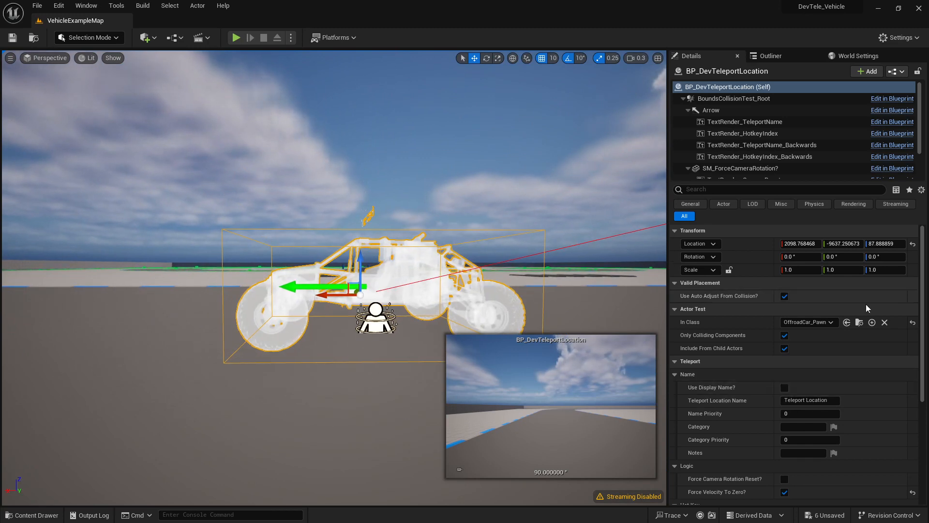
Compare the two vehicle previews by switching the actor test class between SportsCar_Pawn and OffroadCar_Pawn, ending on SportsCar_Pawn.
{"action": "left_click", "coordinate": [823, 322]}
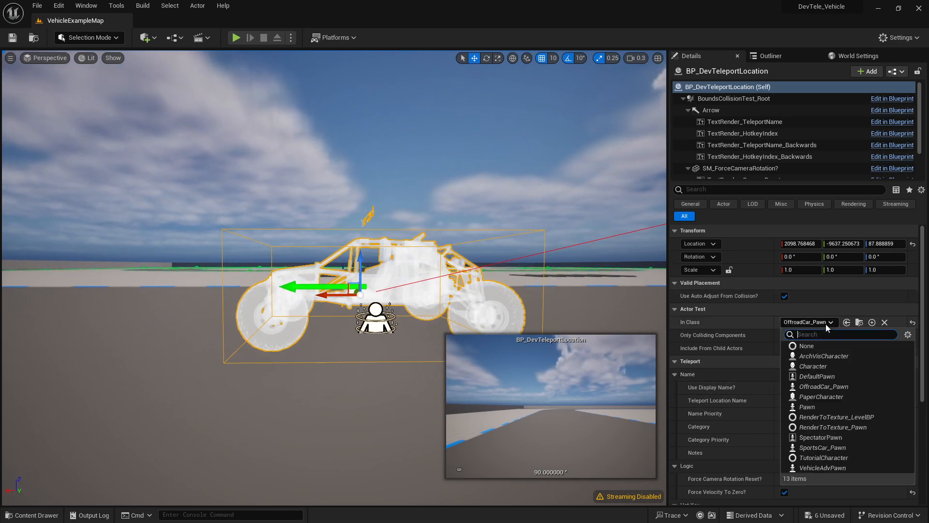
{"action": "left_click", "coordinate": [842, 448]}
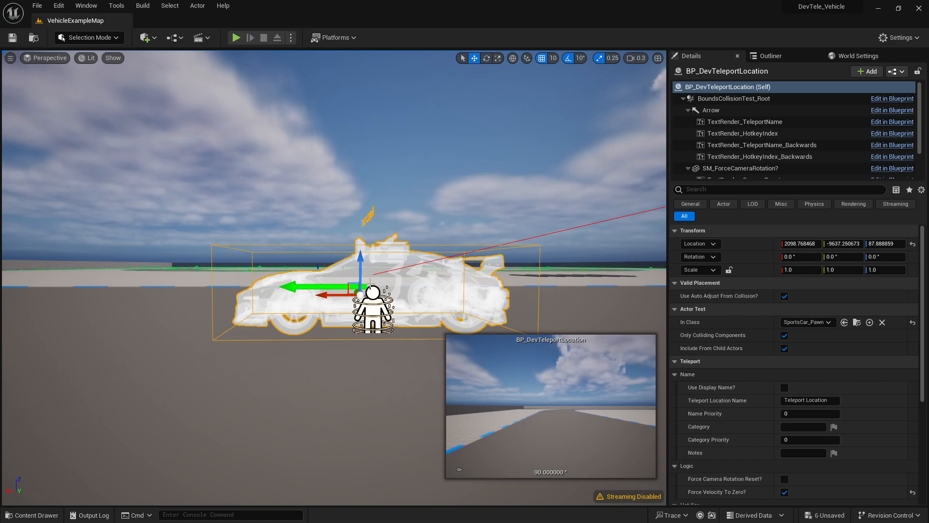
{"action": "left_click", "coordinate": [806, 322]}
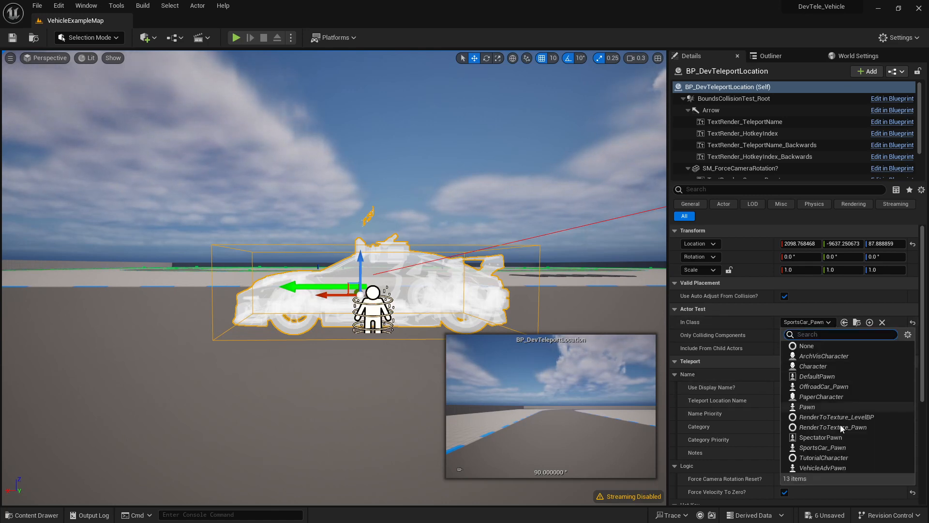
{"action": "left_click", "coordinate": [822, 387]}
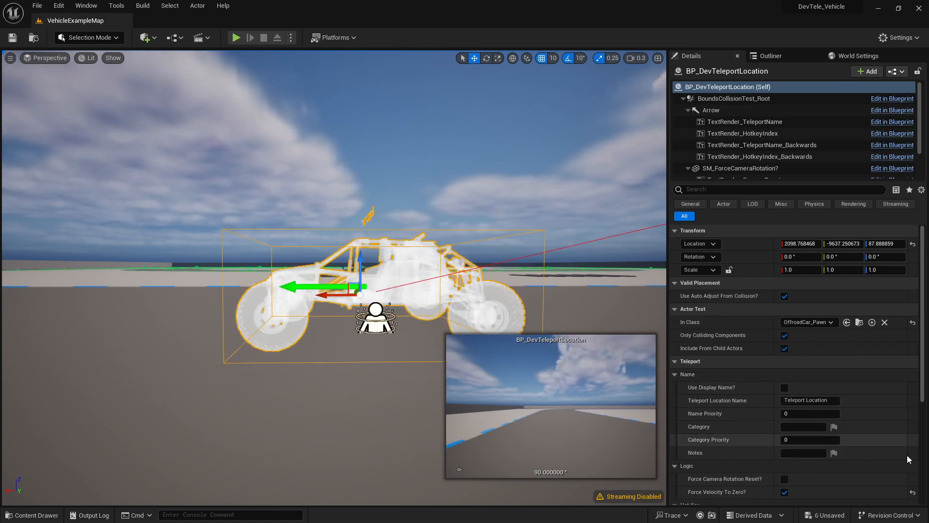
{"action": "left_click", "coordinate": [835, 324]}
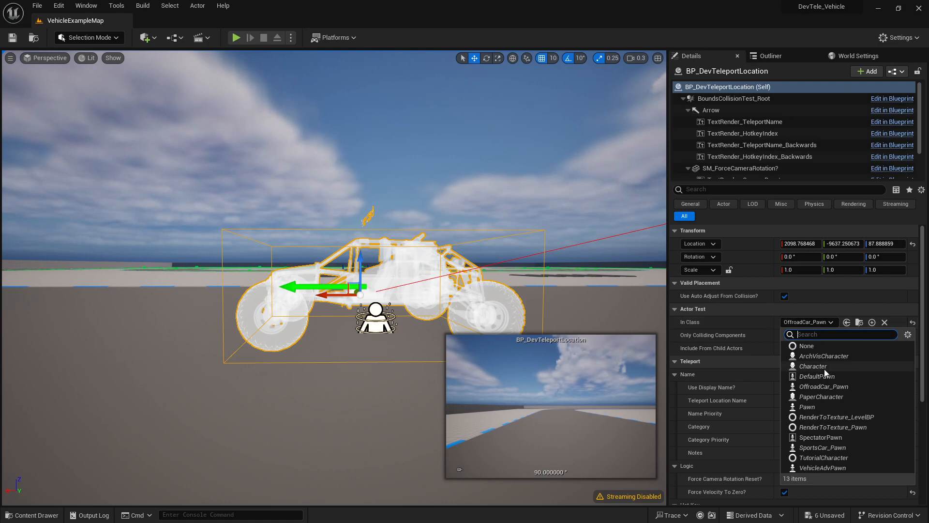
{"action": "left_click", "coordinate": [834, 448]}
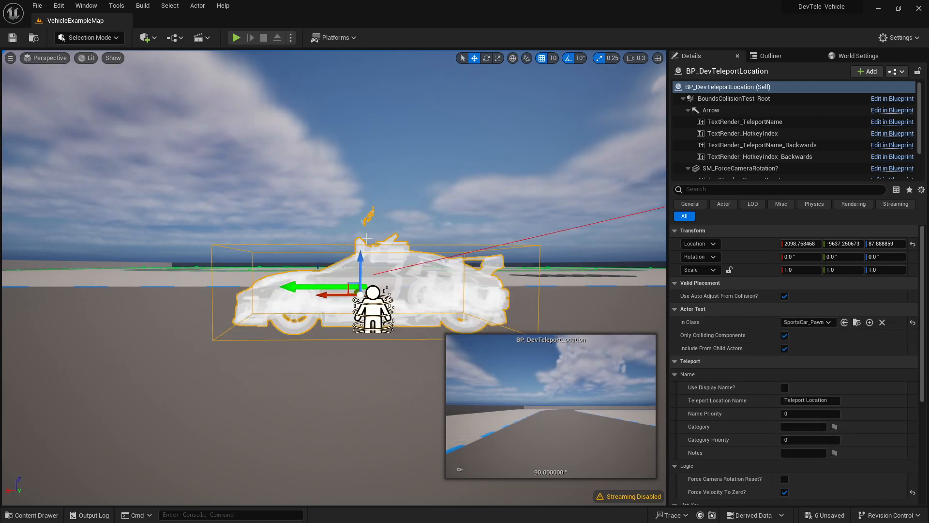
Snap the teleport location with the sports car preview down onto the track and reposition it at about X 2066, Z 72.
{"action": "scroll", "coordinate": [361, 271], "scroll_direction": "down", "scroll_amount": 2}
{"action": "right_click_drag", "start_coordinate": [361, 271], "coordinate": [440, 257]}
{"action": "key", "text": "q"}
{"action": "key", "text": "a"}
{"action": "key", "text": "w"}
{"action": "key", "text": "q"}
{"action": "key", "text": "e"}
{"action": "key", "text": "s"}
{"action": "key", "text": "q"}
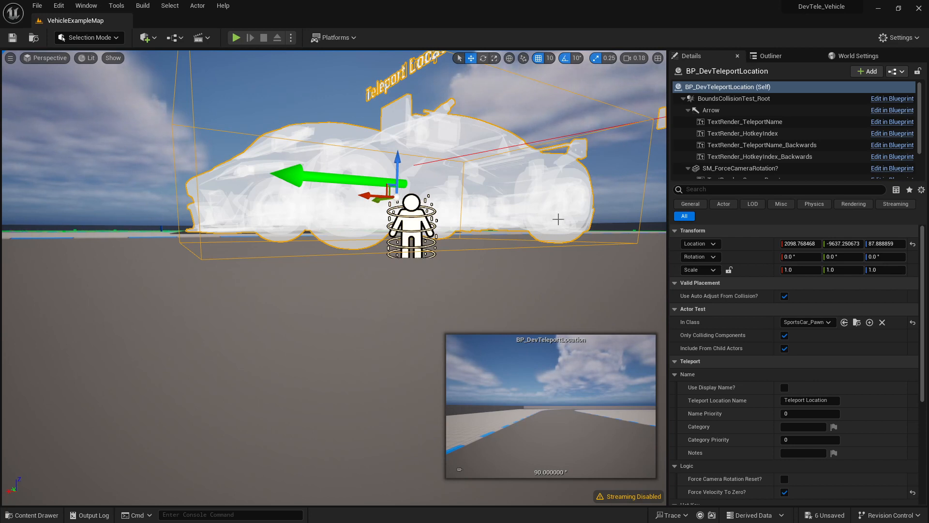
{"action": "key", "text": "End"}
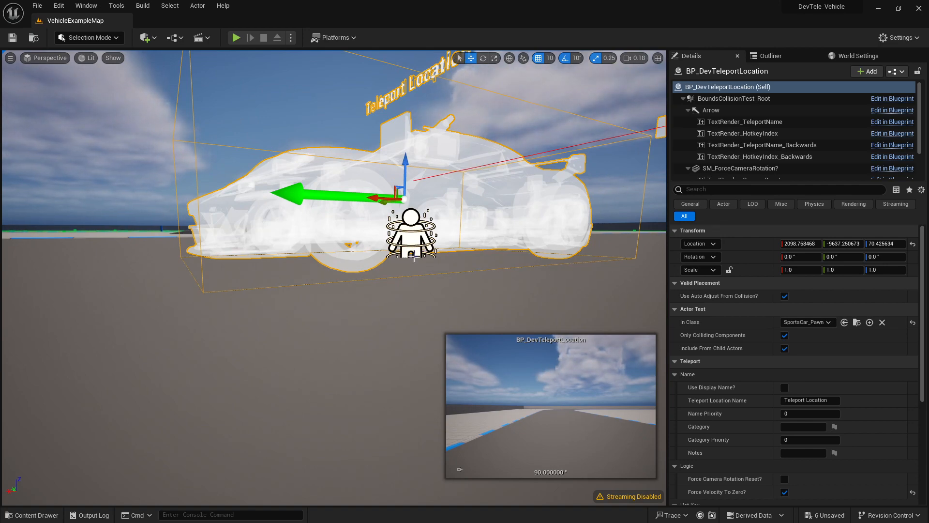
{"action": "left_click_drag", "start_coordinate": [404, 172], "coordinate": [404, 367]}
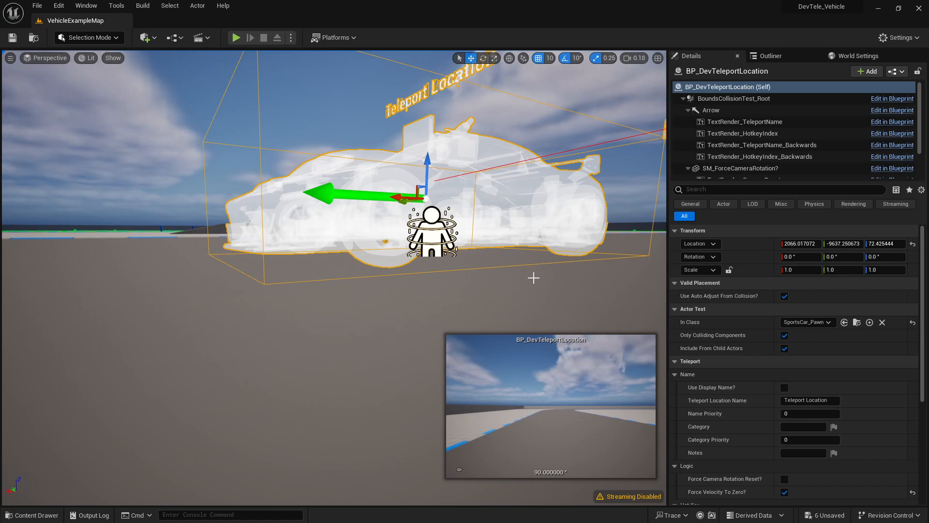
Change the actor test class to OffroadCar_Pawn and open that pawn's Blueprint.
{"action": "right_click_drag", "start_coordinate": [520, 198], "coordinate": [465, 218]}
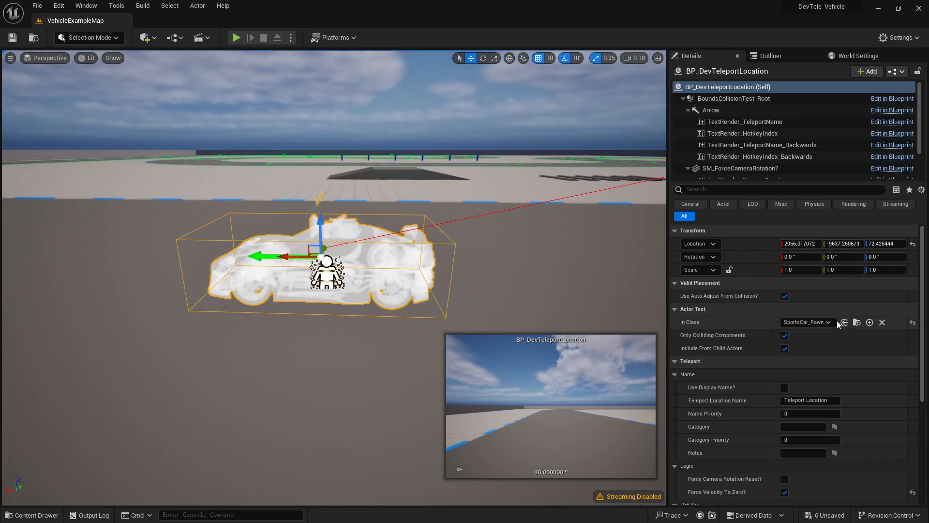
{"action": "left_click", "coordinate": [818, 322]}
{"action": "left_click", "coordinate": [832, 387]}
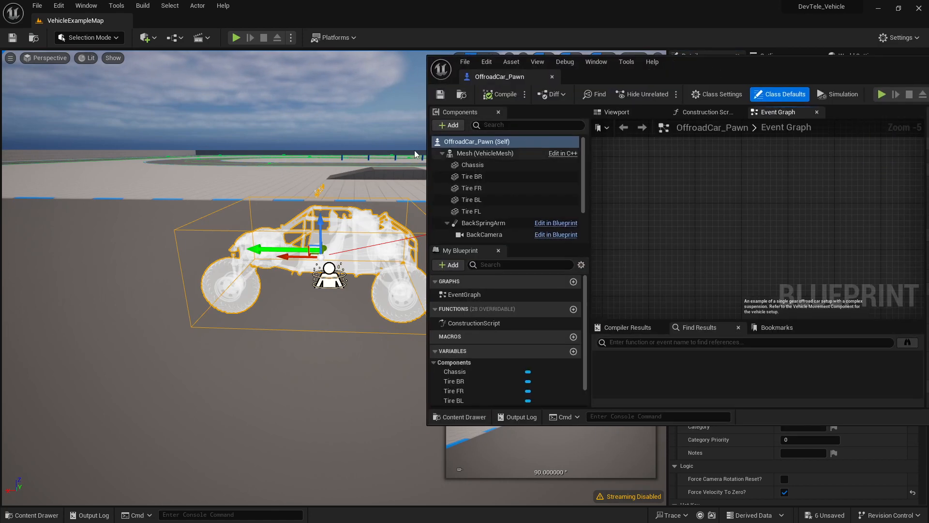
Select the Chassis component in the OffroadCar_Pawn Blueprint and view the whole vehicle in 3D in the enlarged editor window.
{"action": "left_click", "coordinate": [509, 166]}
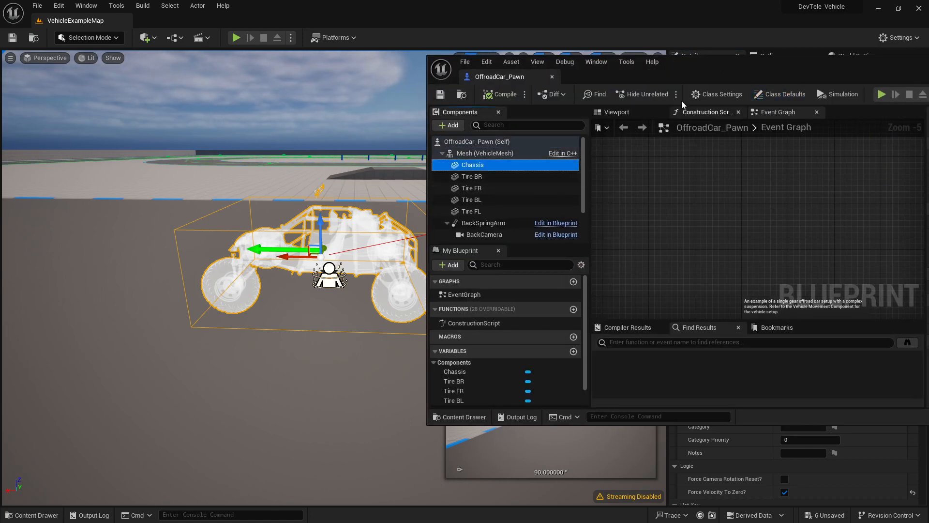
{"action": "left_click", "coordinate": [619, 114]}
{"action": "left_click_drag", "start_coordinate": [708, 68], "coordinate": [401, 64]}
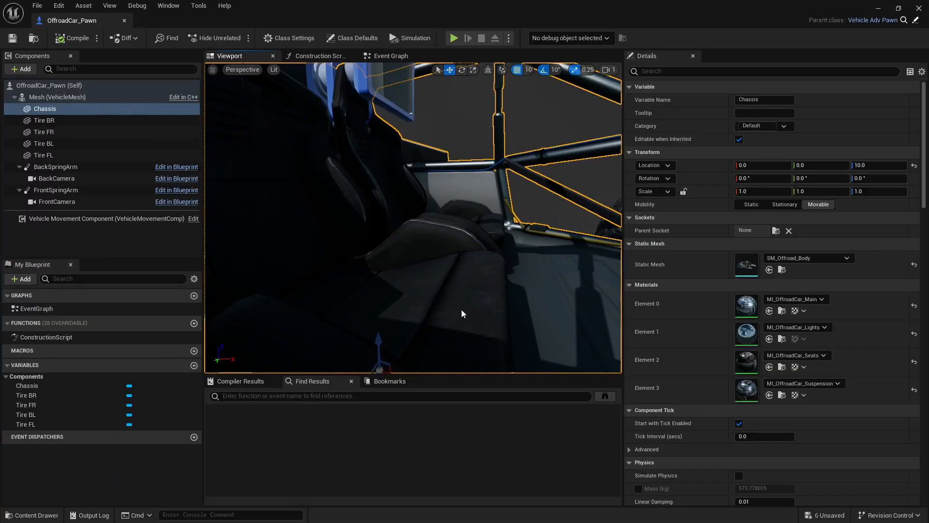
{"action": "scroll", "coordinate": [465, 272], "scroll_direction": "down", "scroll_amount": 6}
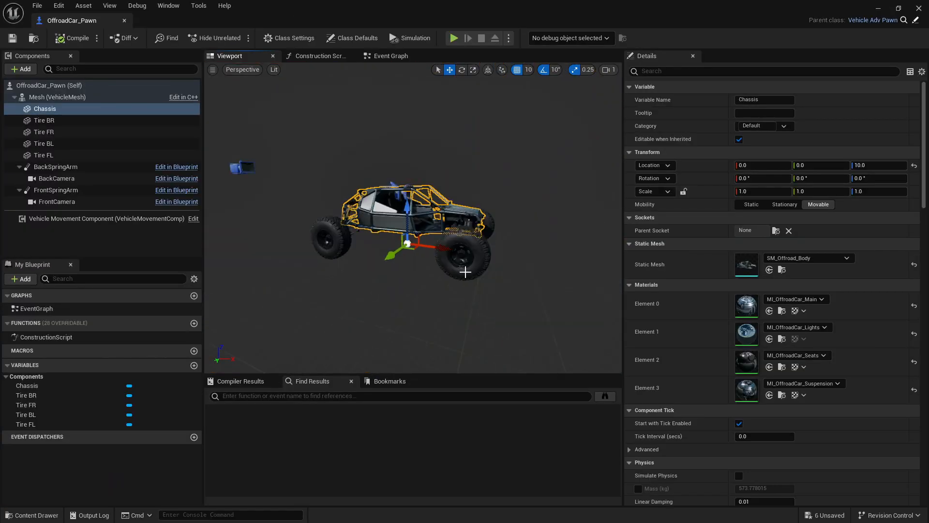
Try moving the Chassis component well ahead of the wheels in OffroadCar_Pawn, then compile the Blueprint beside the level view.
{"action": "left_click_drag", "start_coordinate": [460, 211], "coordinate": [503, 191], "text": "alt"}
{"action": "scroll", "coordinate": [460, 212], "scroll_direction": "down", "scroll_amount": 5}
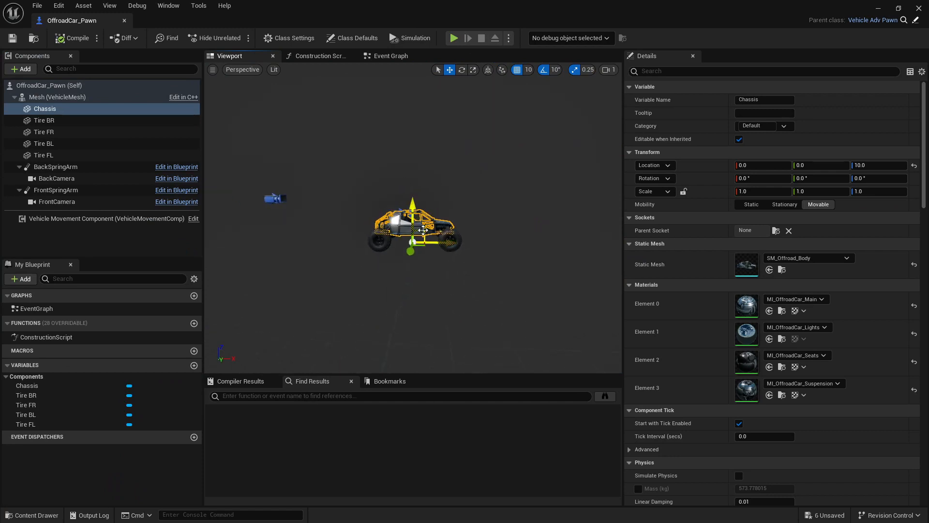
{"action": "left_click_drag", "start_coordinate": [423, 231], "coordinate": [570, 198]}
{"action": "left_click_drag", "start_coordinate": [479, 11], "coordinate": [784, 95]}
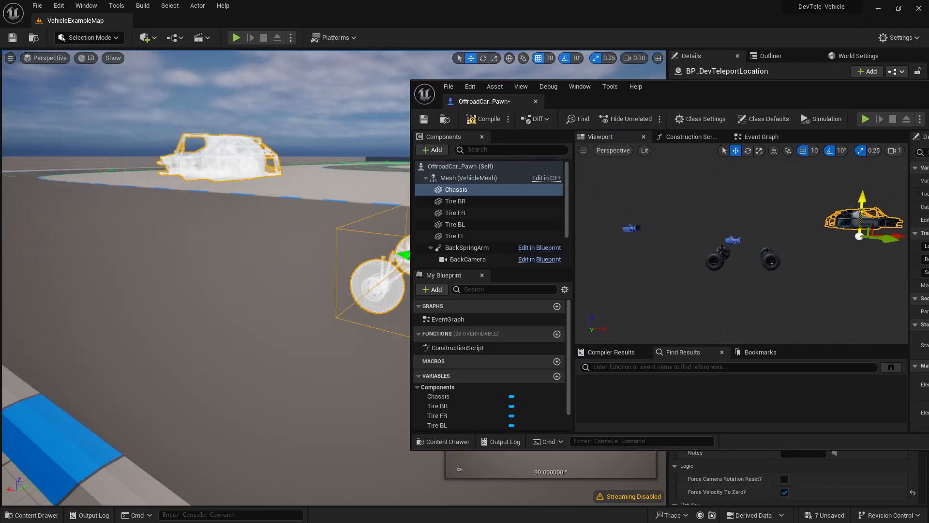
{"action": "key", "text": "s"}
{"action": "right_click_drag", "start_coordinate": [339, 179], "coordinate": [342, 178]}
{"action": "left_click", "coordinate": [486, 121]}
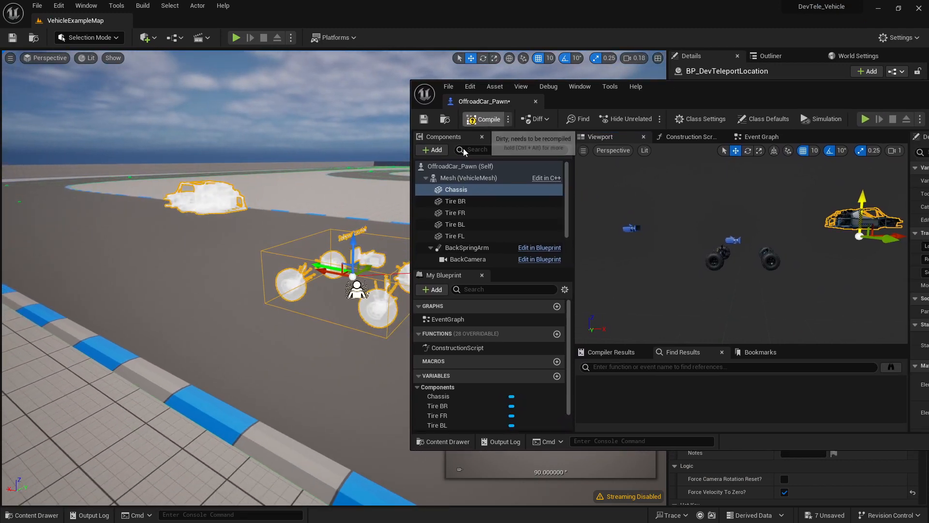
Move the Blueprint window out of the way and examine the teleport location's offroad car preview in the level from several sides.
{"action": "key", "text": "a"}
{"action": "right_click_drag", "start_coordinate": [331, 257], "coordinate": [401, 265]}
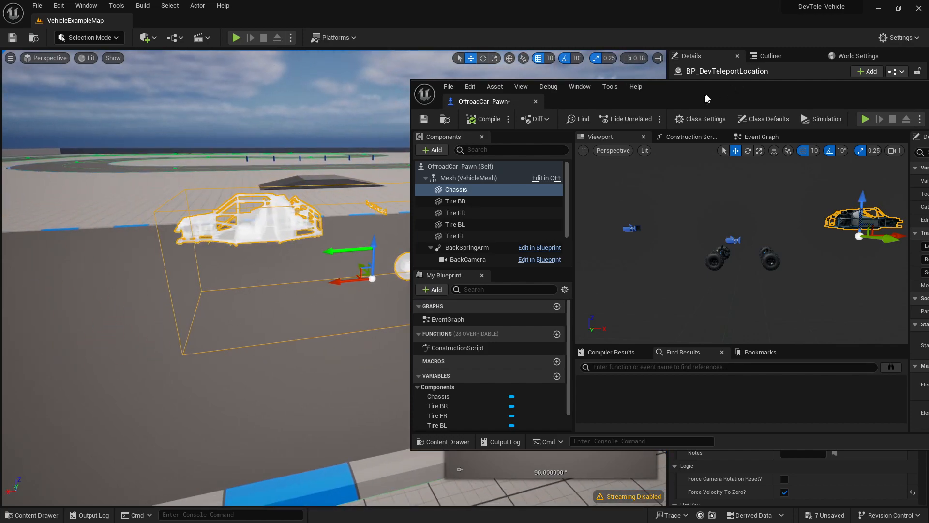
{"action": "left_click_drag", "start_coordinate": [708, 98], "coordinate": [928, 98]}
{"action": "right_click_drag", "start_coordinate": [426, 196], "coordinate": [99, 227]}
{"action": "key", "text": "w"}
{"action": "key", "text": "d"}
{"action": "key", "text": "s"}
{"action": "key", "text": "w"}
{"action": "key", "text": "d"}
{"action": "key", "text": "w"}
{"action": "key", "text": "a"}
{"action": "right_click_drag", "start_coordinate": [259, 252], "coordinate": [321, 286]}
{"action": "key", "text": "w"}
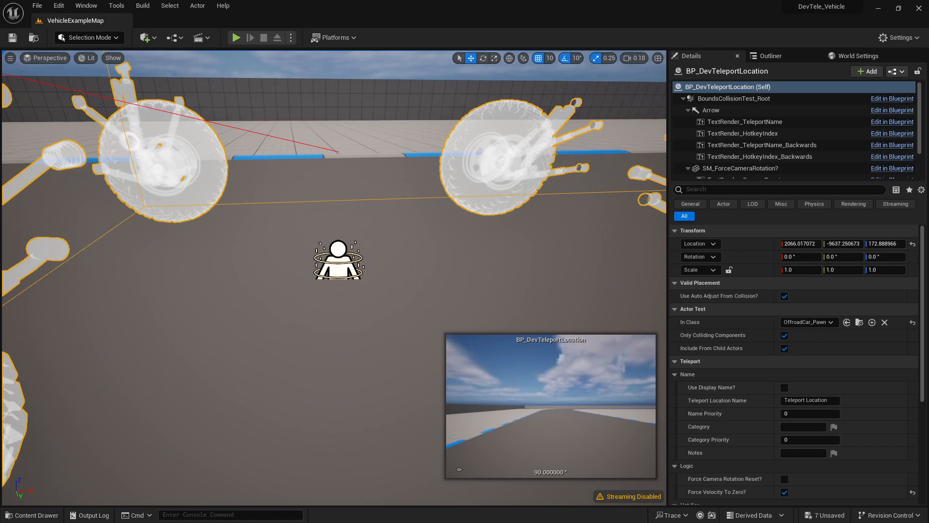
{"action": "key", "text": "s"}
{"action": "right_click_drag", "start_coordinate": [462, 236], "coordinate": [579, 217]}
{"action": "right_click_drag", "start_coordinate": [479, 222], "coordinate": [598, 224]}
{"action": "key", "text": "a"}
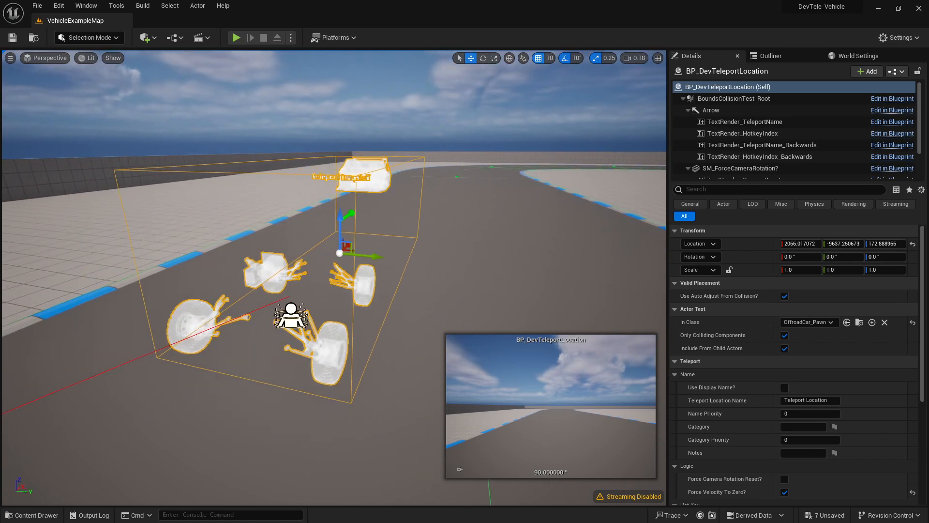
Set the level's Default Pawn Class to OffroadCar_Pawn in the world settings.
{"action": "left_click", "coordinate": [859, 55]}
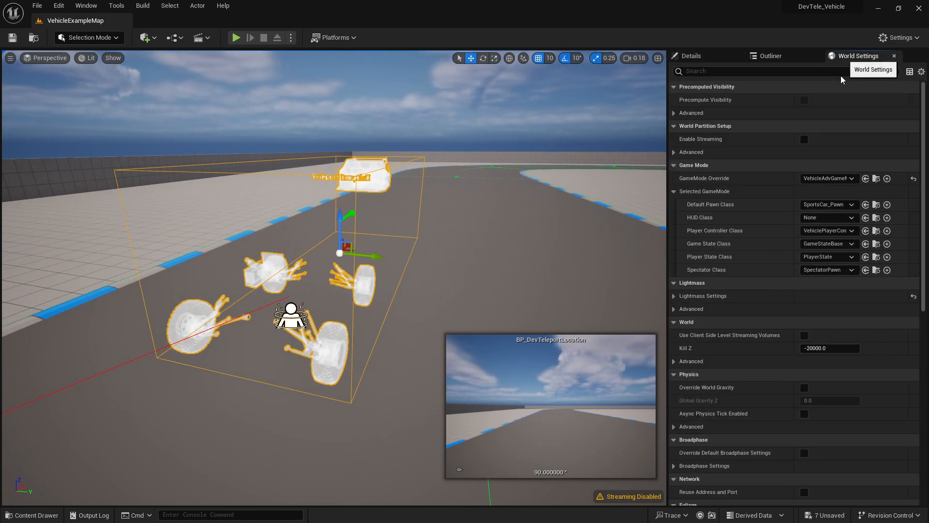
{"action": "left_click", "coordinate": [832, 205]}
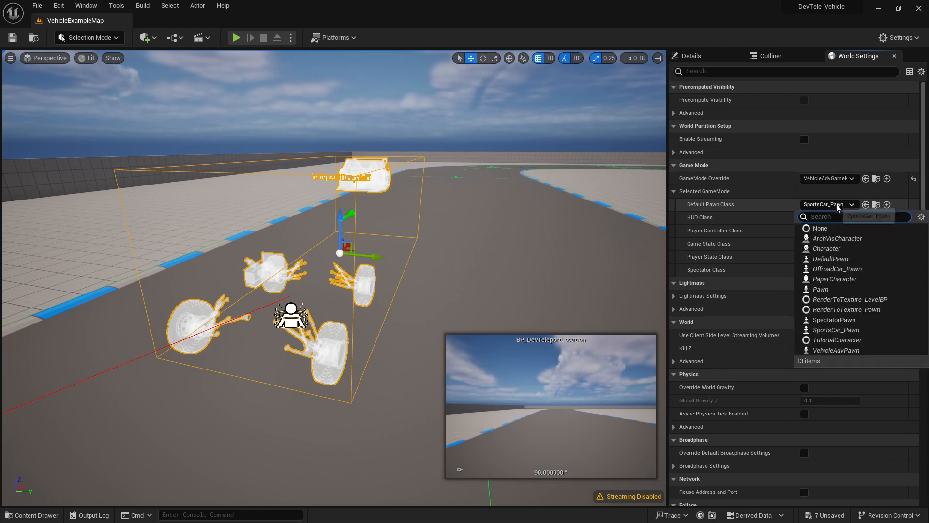
{"action": "left_click", "coordinate": [845, 271]}
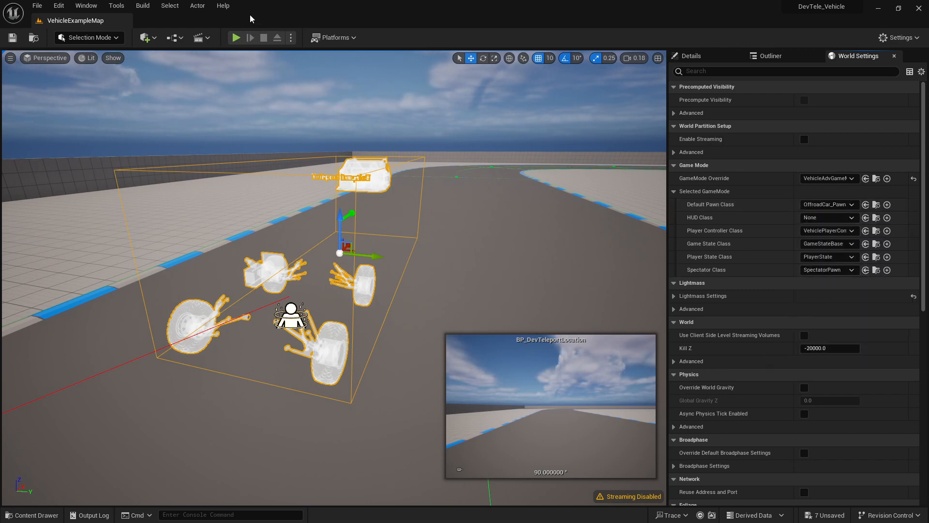
Play the level, drive the offroad car forward, teleport it to Teleport Location, inspect it from the side and stop playing.
{"action": "left_click", "coordinate": [236, 38]}
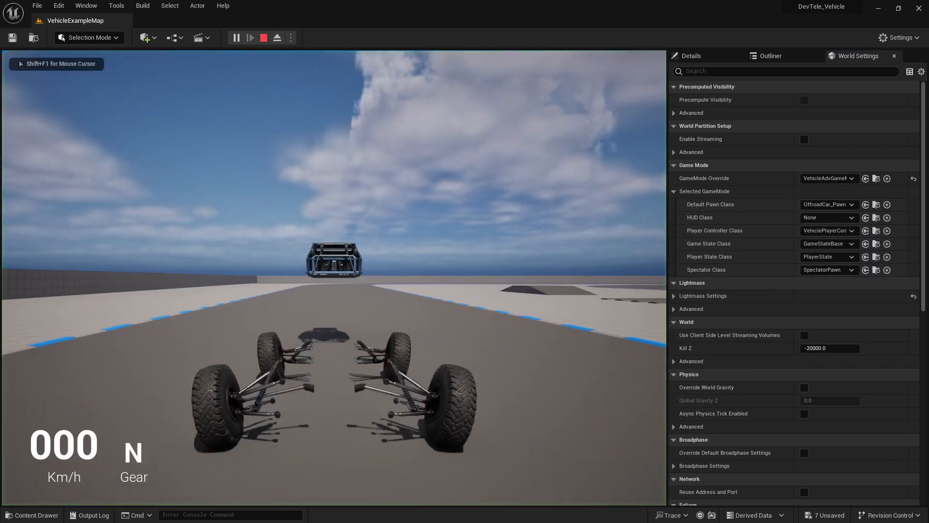
{"action": "key", "text": "w"}
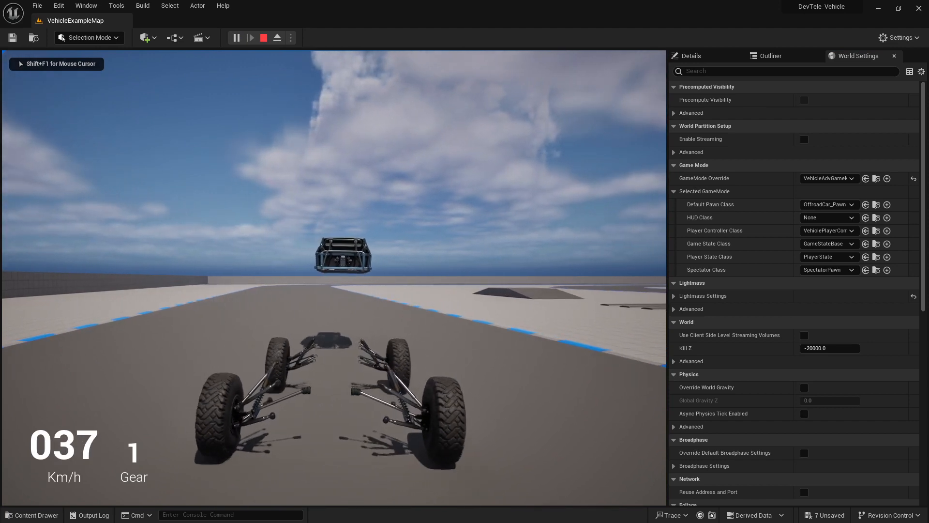
{"action": "key", "text": "t"}
{"action": "left_click", "coordinate": [248, 195]}
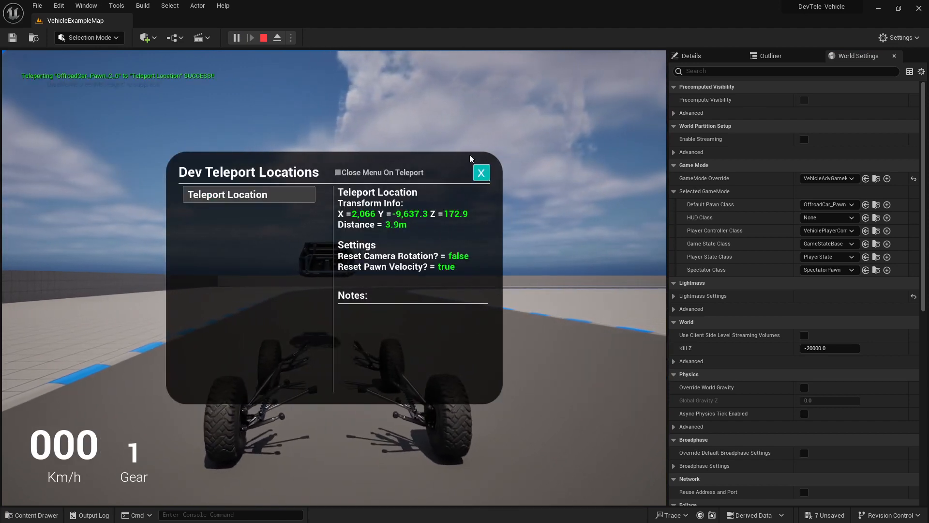
{"action": "left_click", "coordinate": [481, 173]}
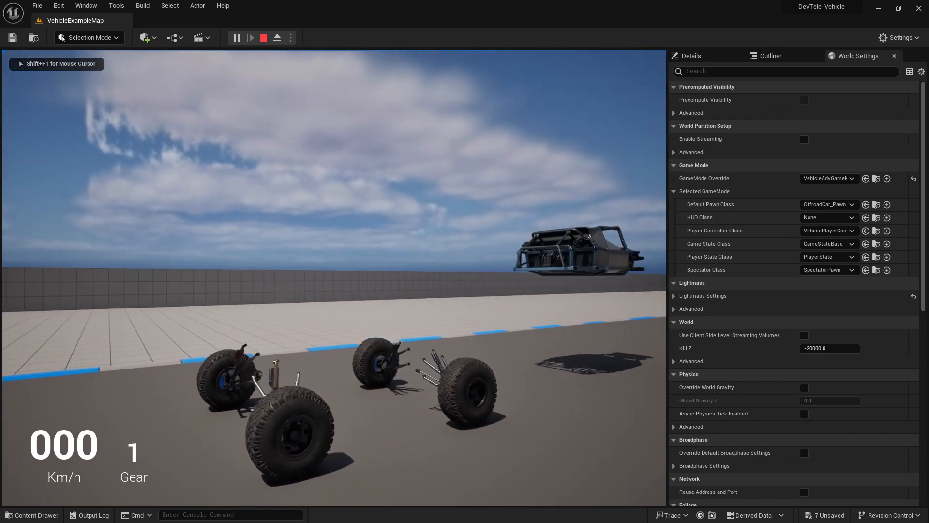
{"action": "key", "text": "Escape"}
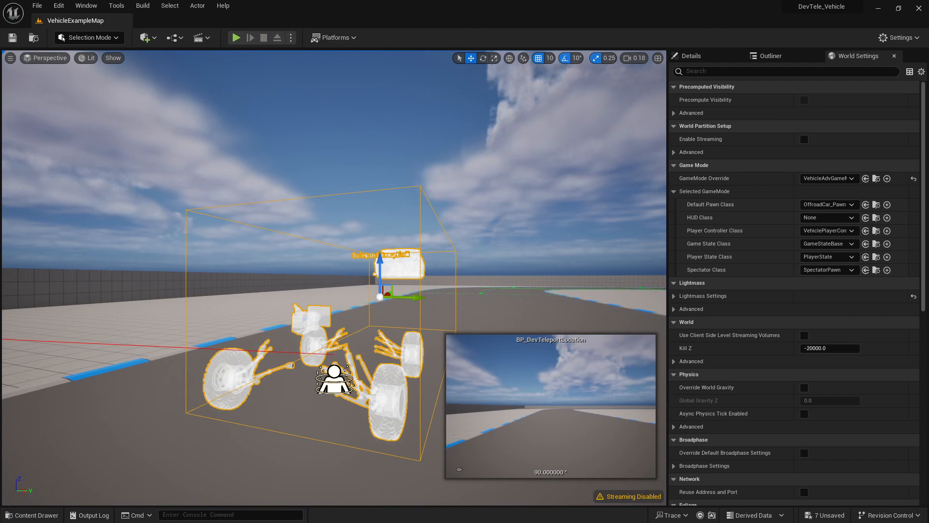
Undo the Chassis move in the OffroadCar_Pawn Blueprint, recompile it and move its window away from the level.
{"action": "left_click_drag", "start_coordinate": [928, 30], "coordinate": [444, 70]}
{"action": "key", "text": "ctrl+z"}
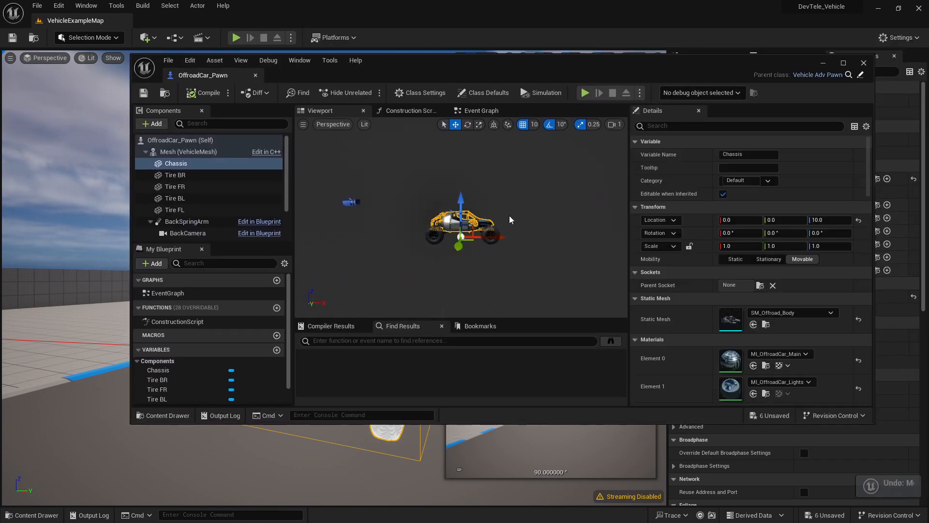
{"action": "left_click", "coordinate": [203, 95]}
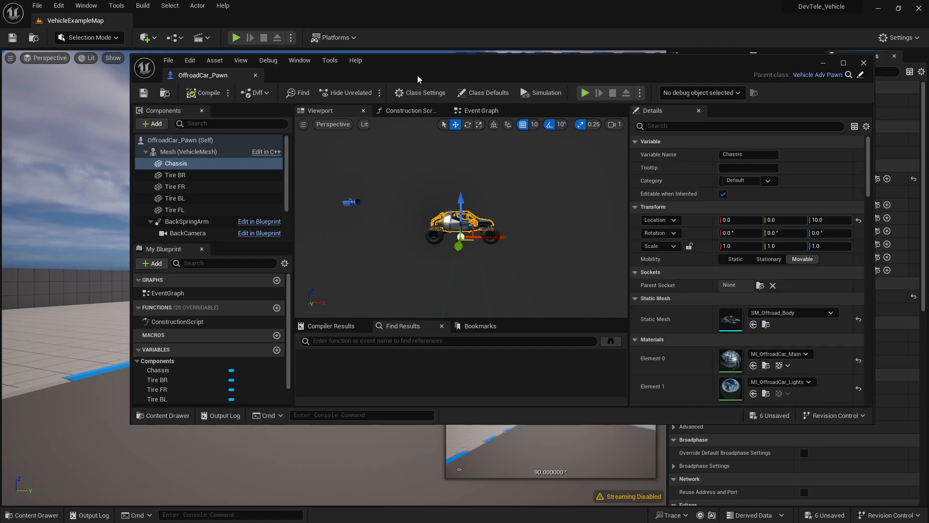
{"action": "left_click_drag", "start_coordinate": [418, 79], "coordinate": [928, 94]}
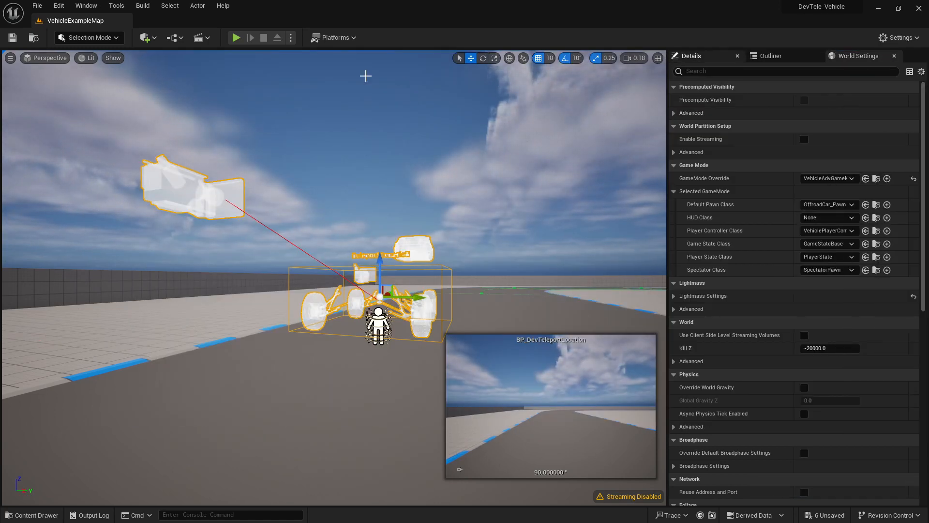
Refresh the teleport location's vehicle preview by switching the actor test class to SportsCar_Pawn and back to OffroadCar_Pawn.
{"action": "key", "text": "w"}
{"action": "right_click_drag", "start_coordinate": [365, 75], "coordinate": [295, 104]}
{"action": "scroll", "coordinate": [365, 76], "scroll_direction": "up", "scroll_amount": 4}
{"action": "key", "text": "d"}
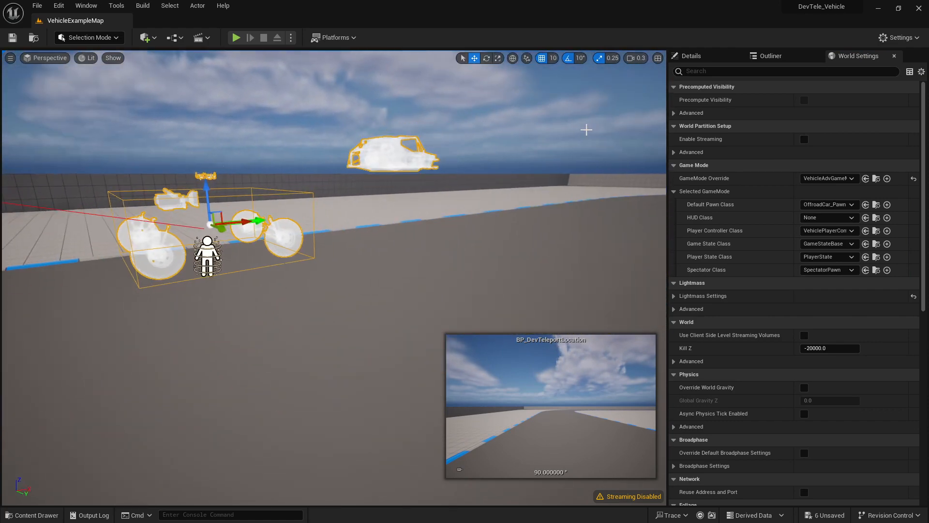
{"action": "left_click", "coordinate": [695, 57]}
{"action": "right_click_drag", "start_coordinate": [335, 223], "coordinate": [308, 225]}
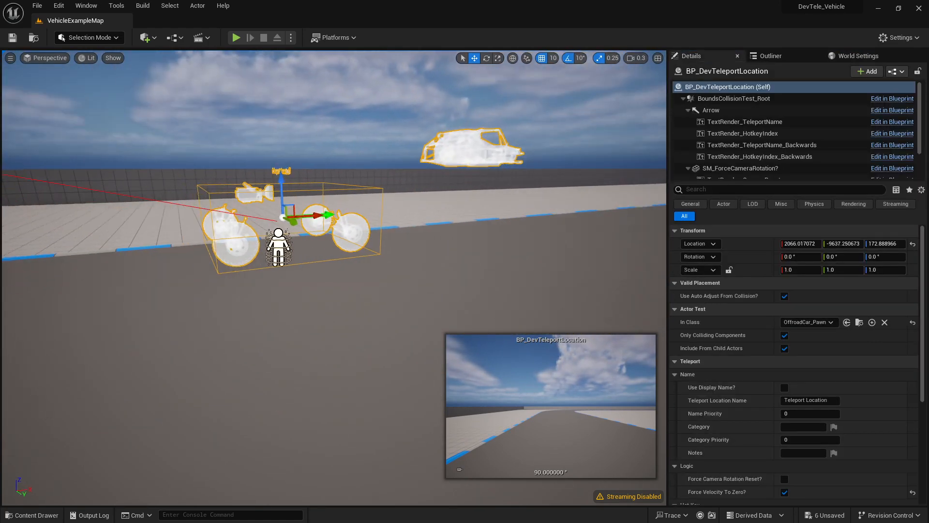
{"action": "left_click", "coordinate": [805, 323]}
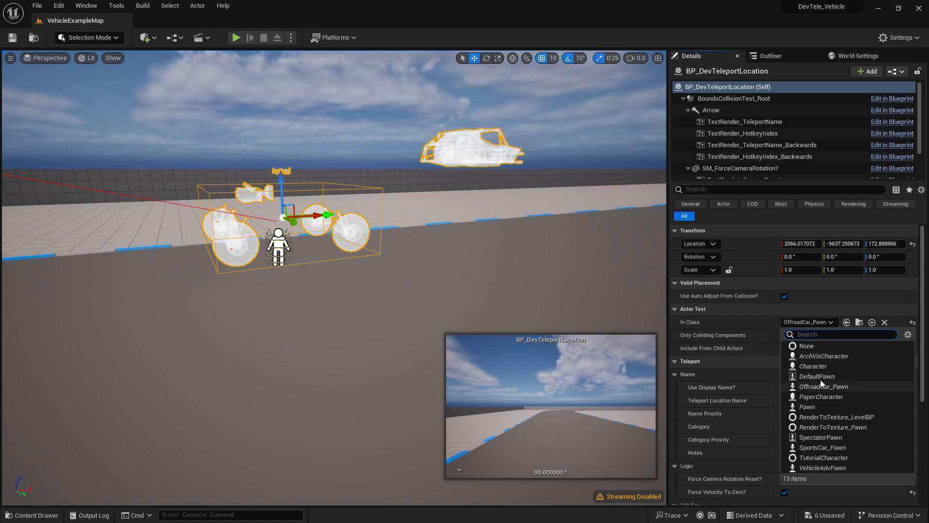
{"action": "left_click", "coordinate": [838, 449]}
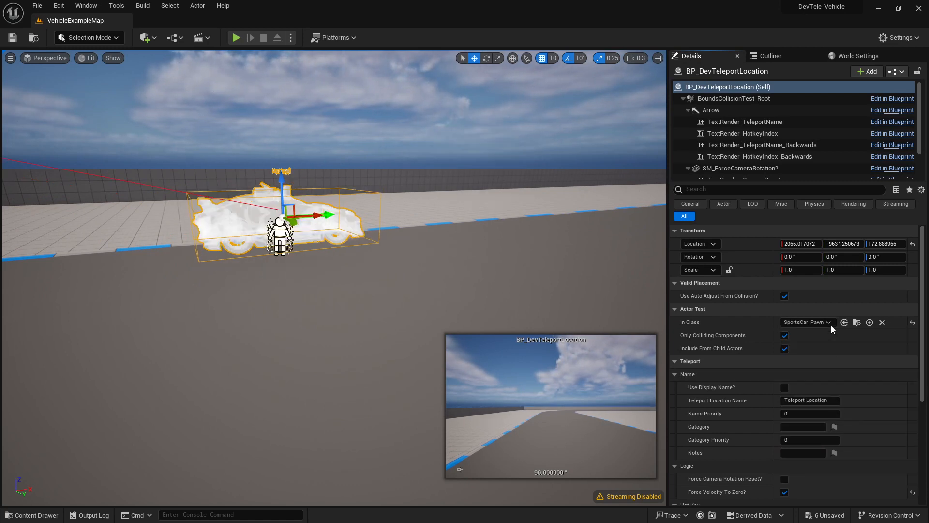
{"action": "left_click", "coordinate": [818, 323]}
{"action": "left_click", "coordinate": [829, 386]}
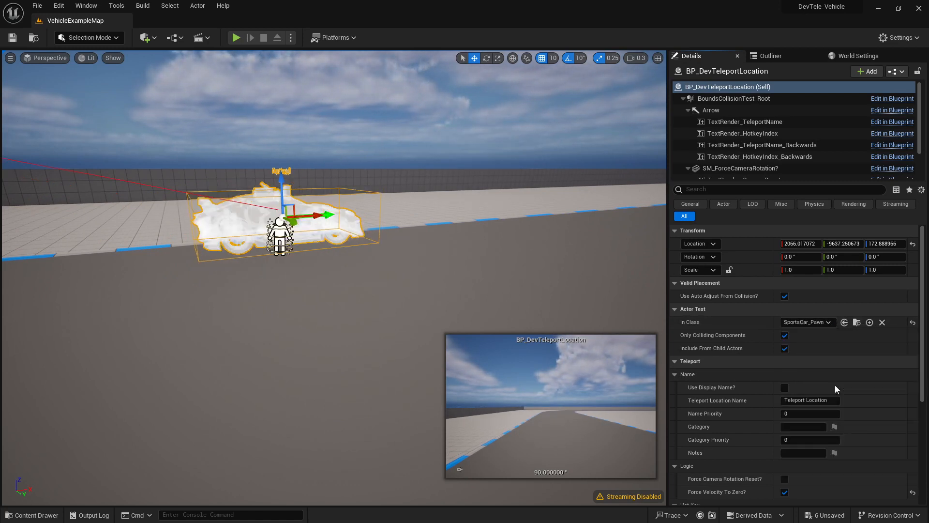
{"action": "right_click_drag", "start_coordinate": [498, 158], "coordinate": [361, 264]}
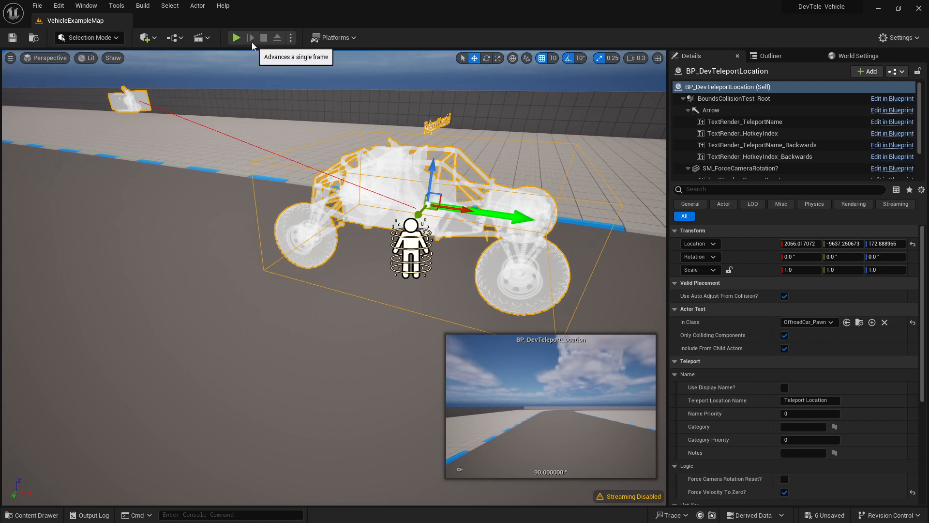
{"action": "right_click_drag", "start_coordinate": [427, 206], "coordinate": [466, 177]}
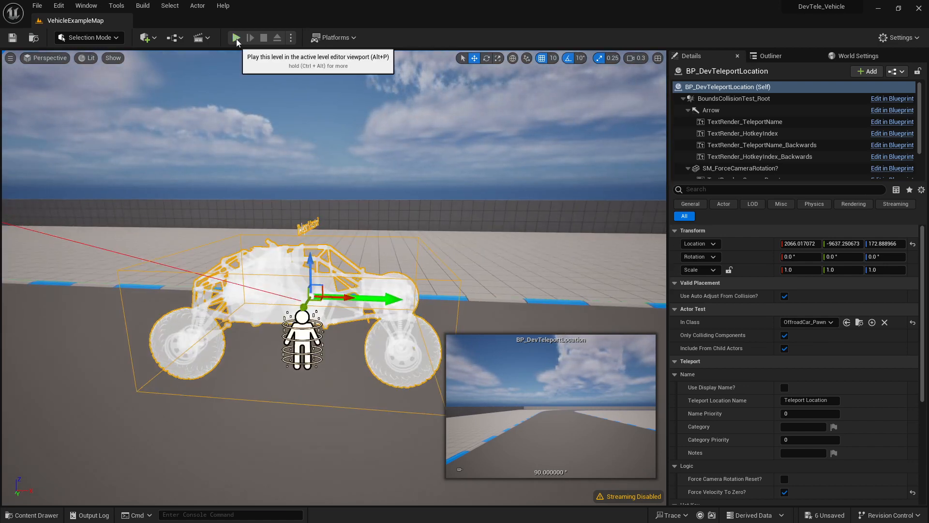
Play the level, drive the restored offroad car briefly forward and stop playing.
{"action": "key", "text": "alt+p"}
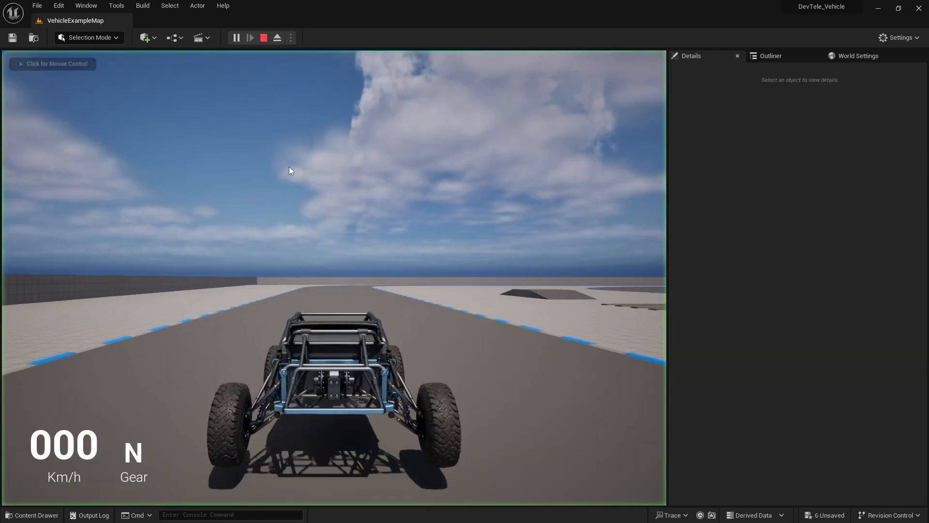
{"action": "key", "text": "w"}
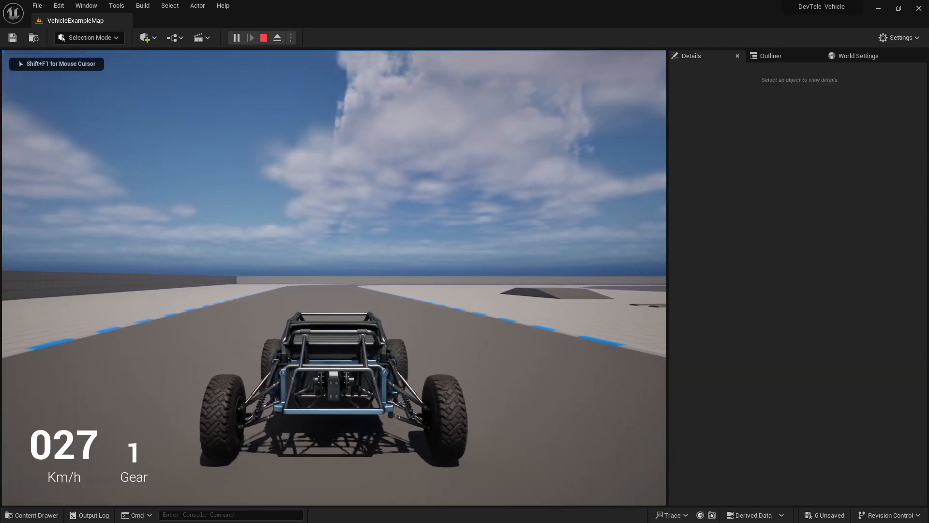
{"action": "key", "text": "Escape"}
Name the teleport location Start and move it back along the track to about X -124.
{"action": "scroll", "coordinate": [334, 278], "scroll_direction": "up", "scroll_amount": 5}
{"action": "right_click_drag", "start_coordinate": [334, 277], "coordinate": [305, 298]}
{"action": "key", "text": "w"}
{"action": "key", "text": "s"}
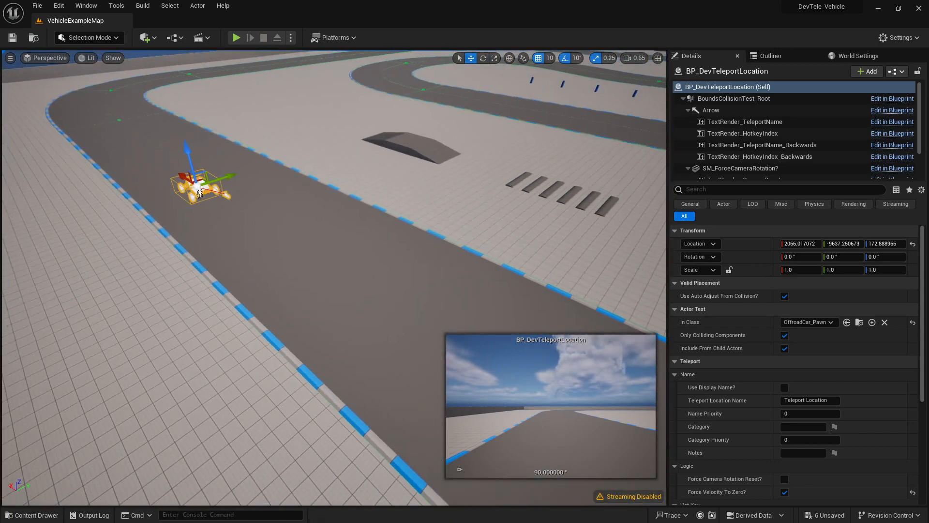
{"action": "left_click", "coordinate": [827, 401]}
{"action": "type", "text": "Start"}
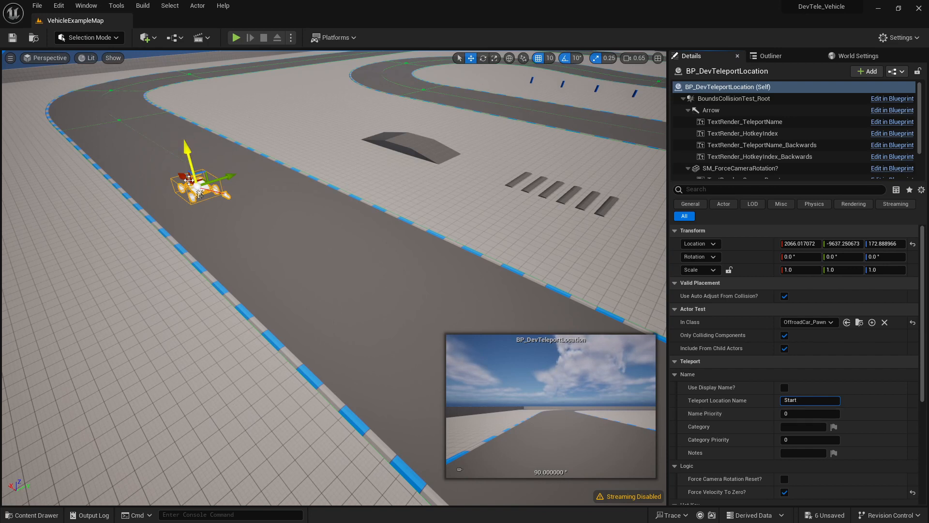
{"action": "left_click_drag", "start_coordinate": [189, 180], "coordinate": [363, 237]}
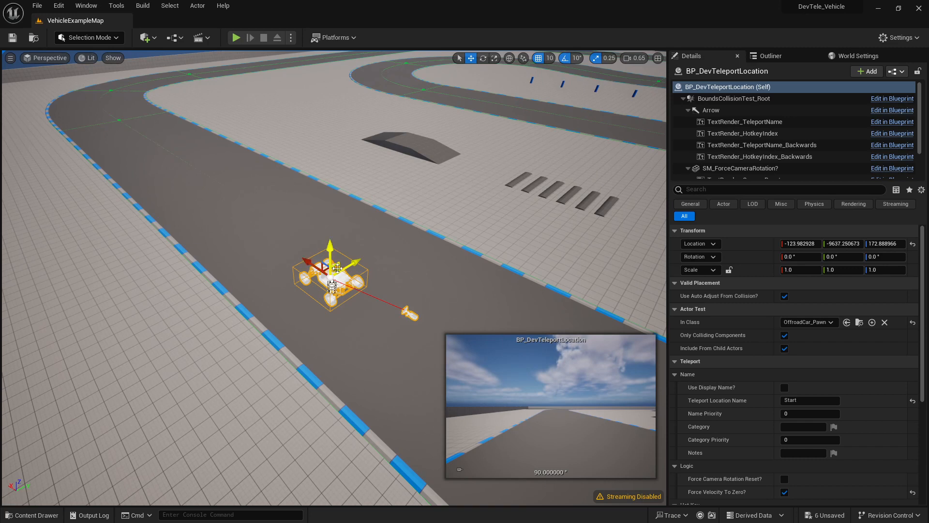
Duplicate the Start teleport location in front of the speed bumps at about X -1564, Y -6477, and name the copy Speed Bumps.
{"action": "left_click_drag", "start_coordinate": [335, 269], "coordinate": [472, 197]}
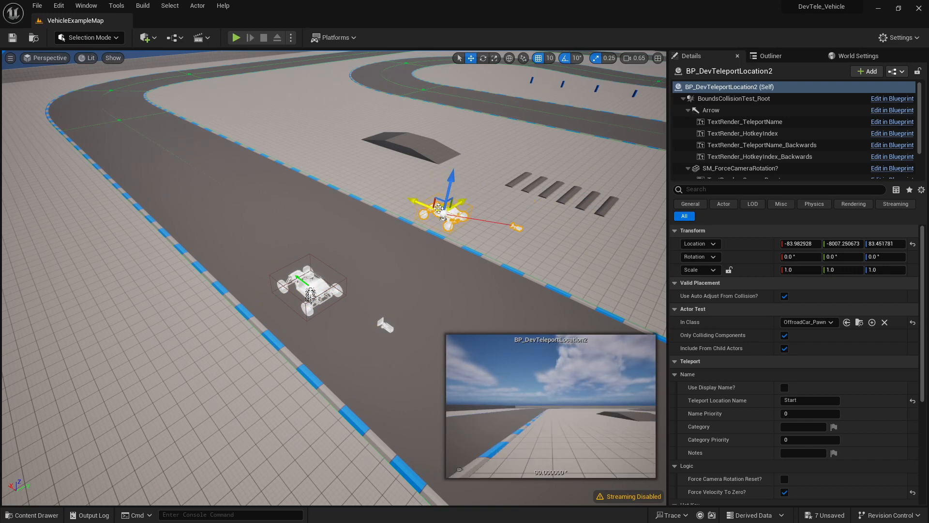
{"action": "left_click_drag", "start_coordinate": [443, 213], "coordinate": [651, 213]}
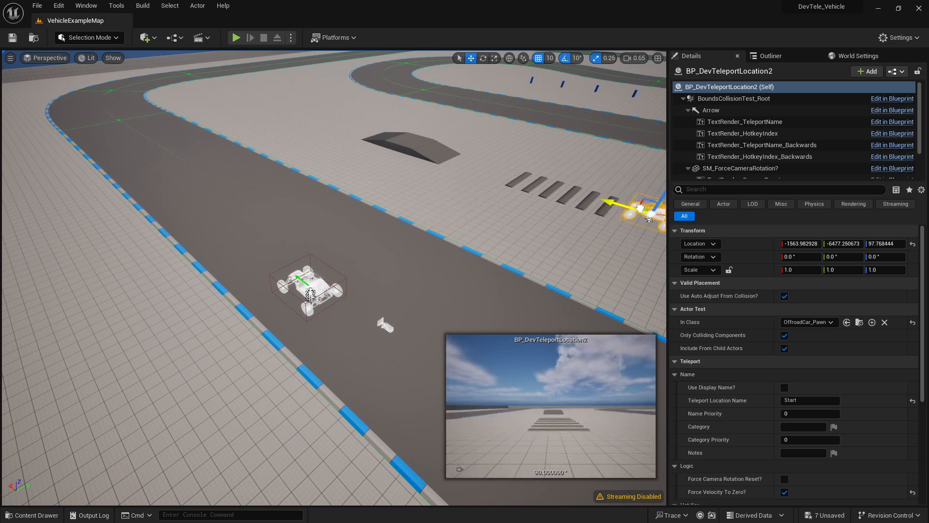
{"action": "left_click", "coordinate": [812, 400]}
{"action": "key", "text": "ctrl+a"}
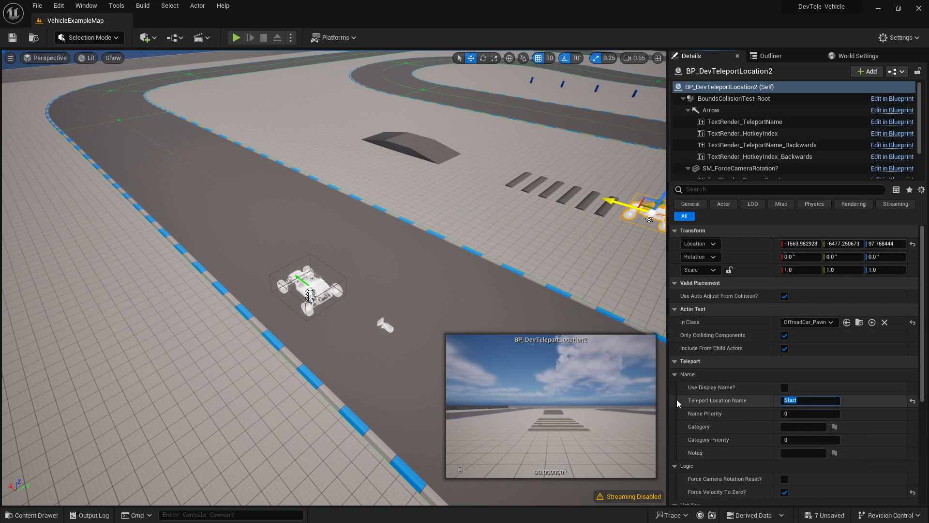
{"action": "type", "text": "Speed Bumps"}
{"action": "key", "text": "Return"}
{"action": "right_click_drag", "start_coordinate": [531, 237], "coordinate": [763, 453]}
{"action": "key", "text": "w"}
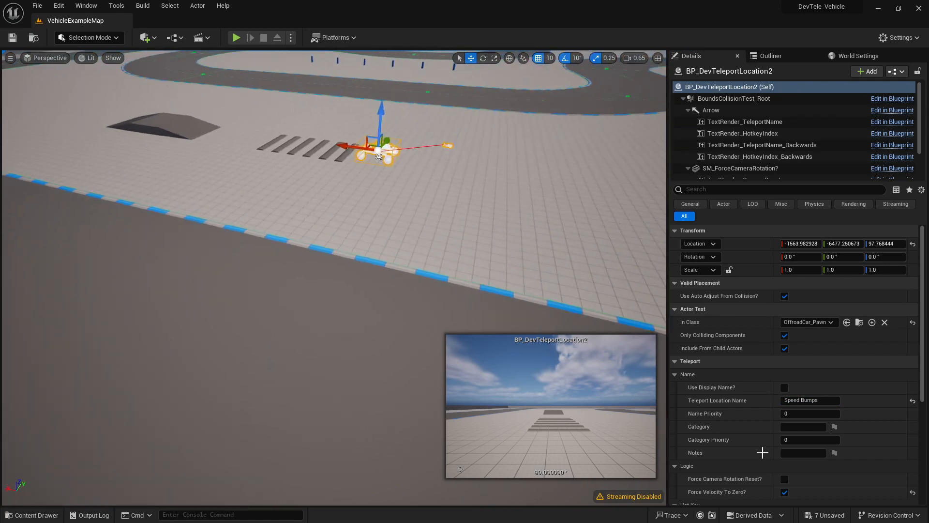
Assign Shift+2 as the Speed Bumps teleport location's hot key.
{"action": "scroll", "coordinate": [775, 450], "scroll_direction": "down", "scroll_amount": 5}
{"action": "left_click", "coordinate": [784, 364]}
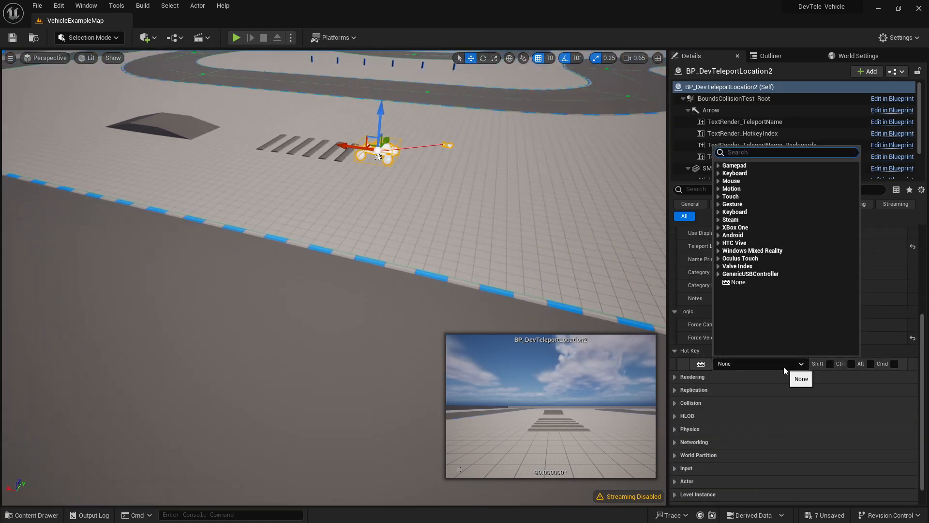
{"action": "left_click", "coordinate": [783, 367]}
{"action": "left_click", "coordinate": [781, 363]}
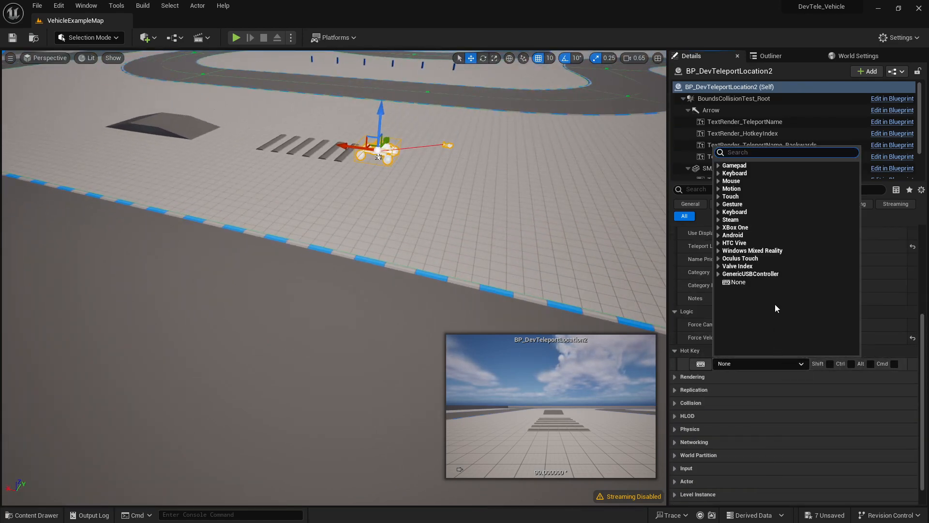
{"action": "left_click", "coordinate": [705, 370]}
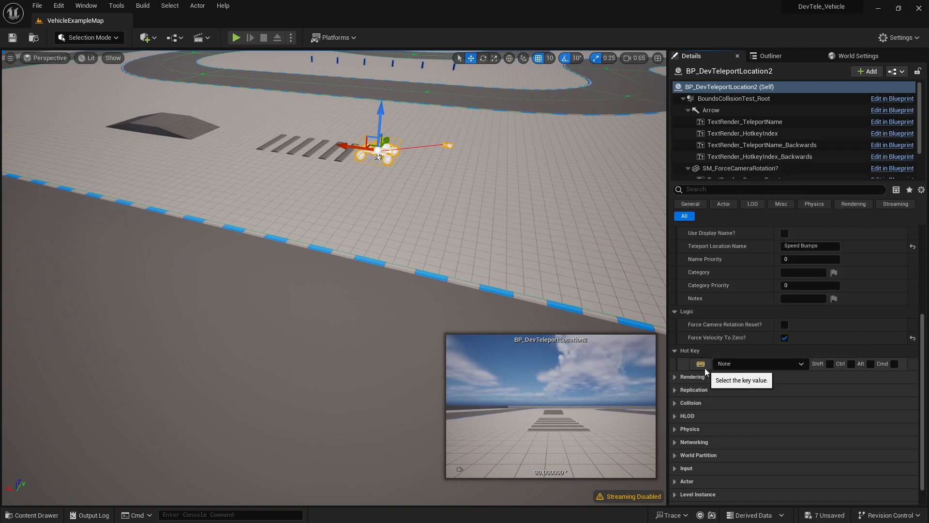
{"action": "left_click", "coordinate": [704, 368]}
{"action": "key", "text": "shift+2"}
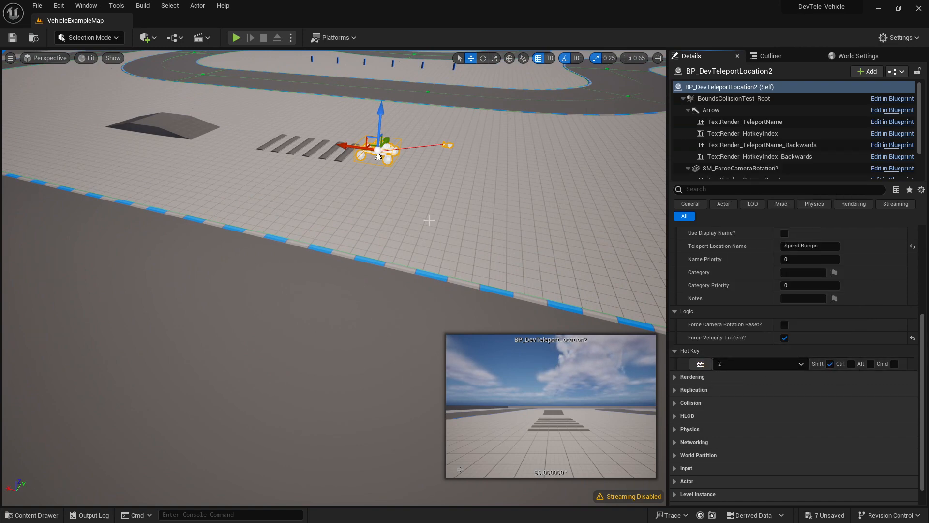
Move the Start teleport location sideways to the middle of the track and assign it the hot key Shift+1.
{"action": "right_click_drag", "start_coordinate": [429, 220], "coordinate": [358, 194]}
{"action": "left_click", "coordinate": [223, 256]}
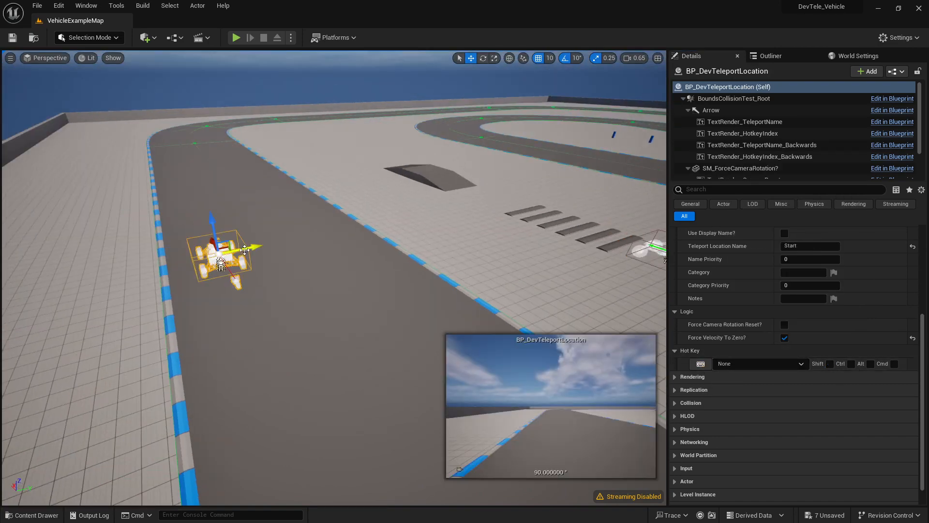
{"action": "left_click_drag", "start_coordinate": [248, 248], "coordinate": [303, 237]}
{"action": "left_click", "coordinate": [702, 364]}
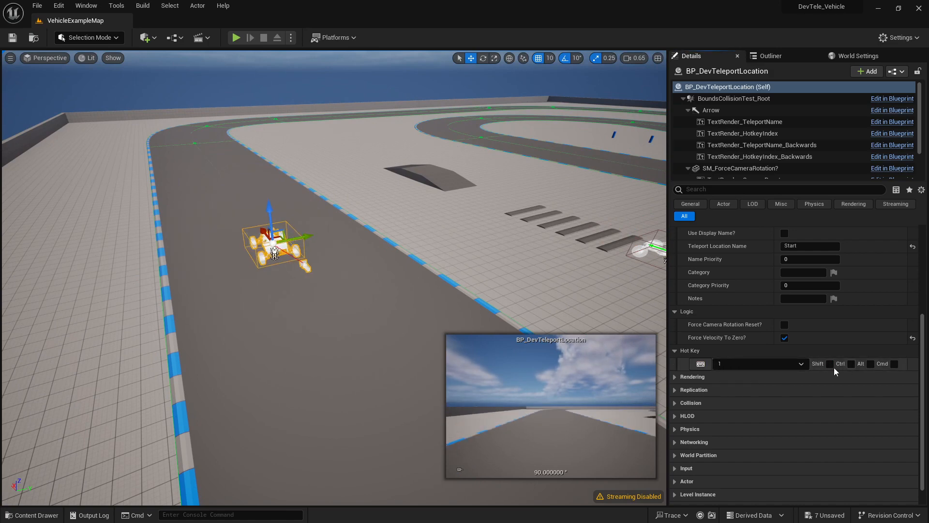
{"action": "key", "text": "shift+1"}
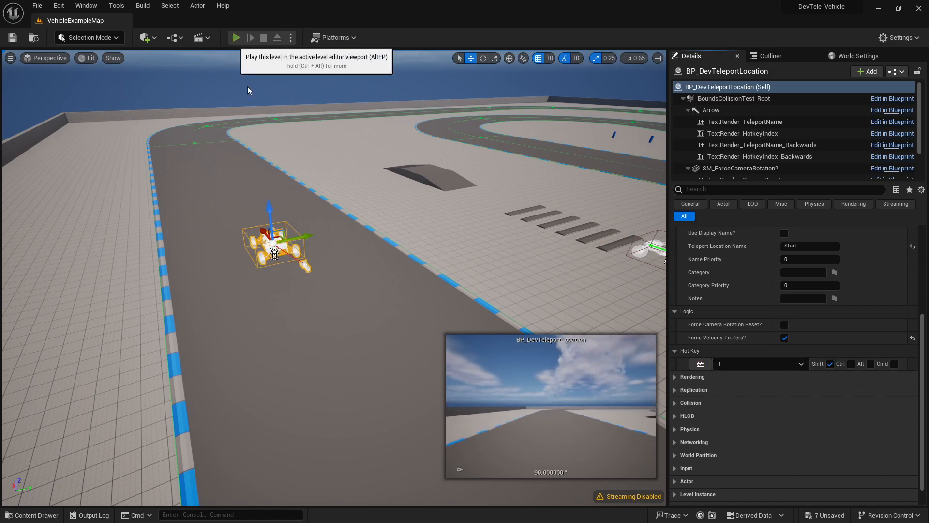
Play the level, drive the offroad car forward, try the Shift+1 teleport hot key and stop playing.
{"action": "left_click", "coordinate": [242, 40]}
{"action": "key", "text": "w"}
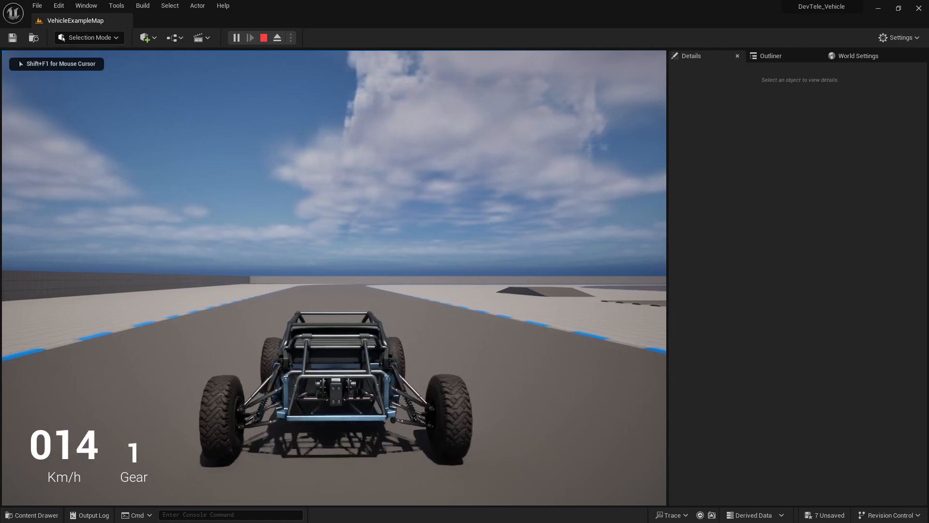
{"action": "key", "text": "shift+1"}
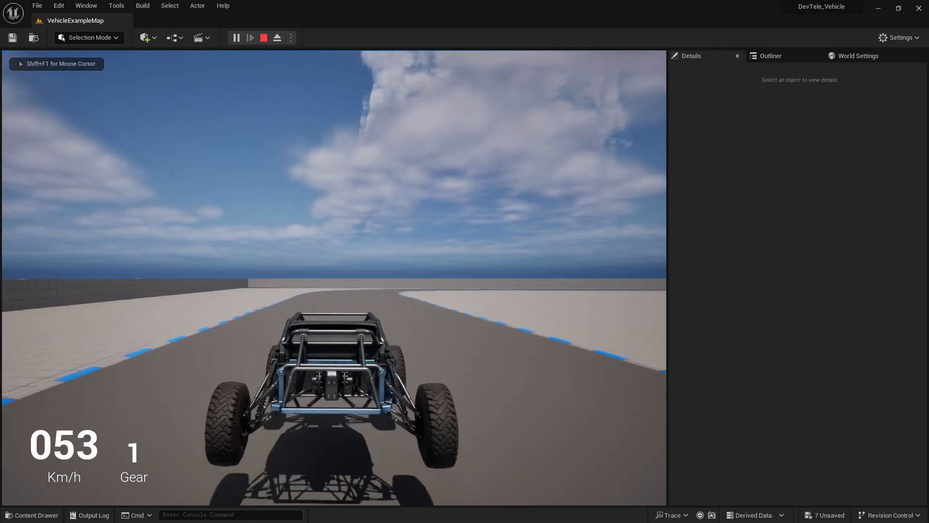
{"action": "key", "text": "Escape"}
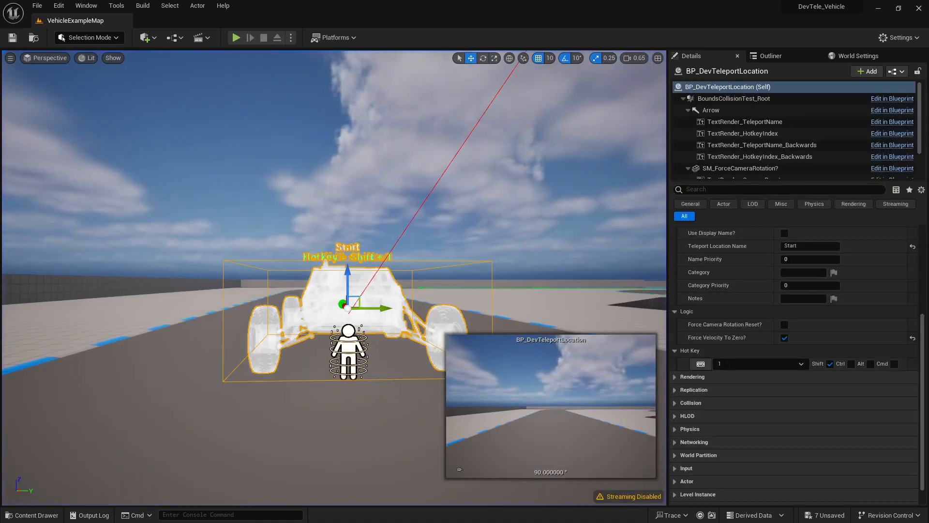
Examine the Speed Bumps and Start teleport locations in the level, including their placement and hot key labels.
{"action": "right_click_drag", "start_coordinate": [334, 262], "coordinate": [450, 261]}
{"action": "key", "text": "w"}
{"action": "key", "text": "a"}
{"action": "mouse_move", "coordinate": [244, 263]}
{"action": "right_mouse_down"}
{"action": "mouse_move", "coordinate": [235, 263]}
{"action": "mouse_move", "coordinate": [244, 263]}
{"action": "right_mouse_up"}
{"action": "key", "text": "e"}
{"action": "key", "text": "w"}
{"action": "right_click_drag", "start_coordinate": [323, 260], "coordinate": [296, 263]}
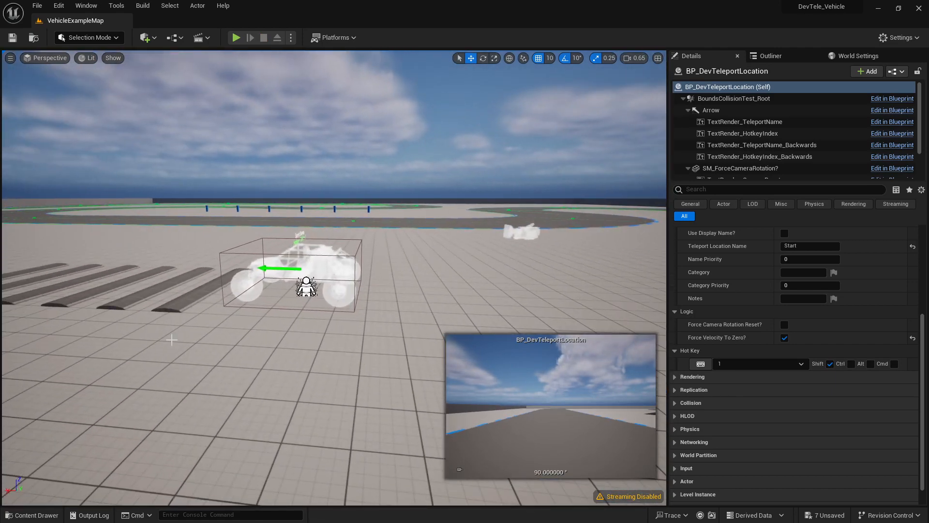
{"action": "left_click", "coordinate": [304, 261]}
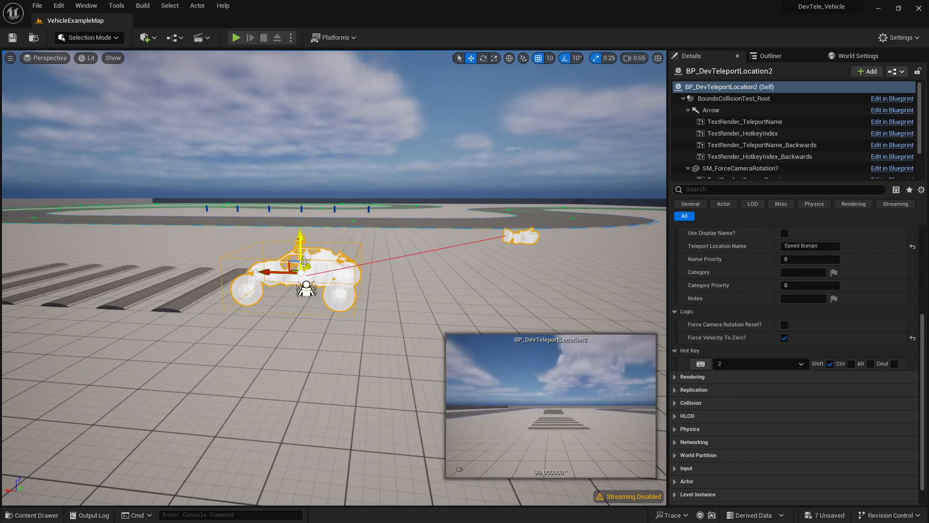
{"action": "key", "text": "s"}
{"action": "right_click_drag", "start_coordinate": [161, 237], "coordinate": [77, 229]}
{"action": "key", "text": "a"}
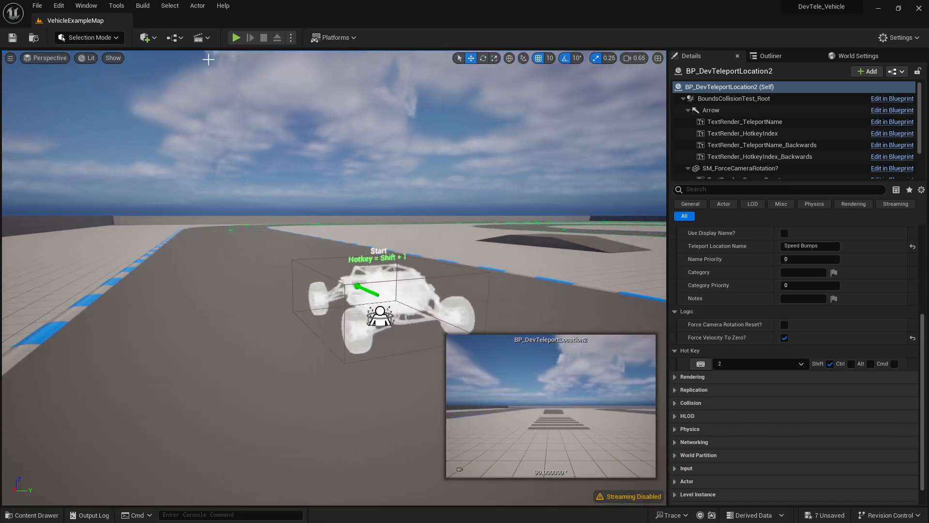
Play the level and test the hot keys by teleporting the car to Start and to Speed Bumps.
{"action": "key", "text": "alt+p"}
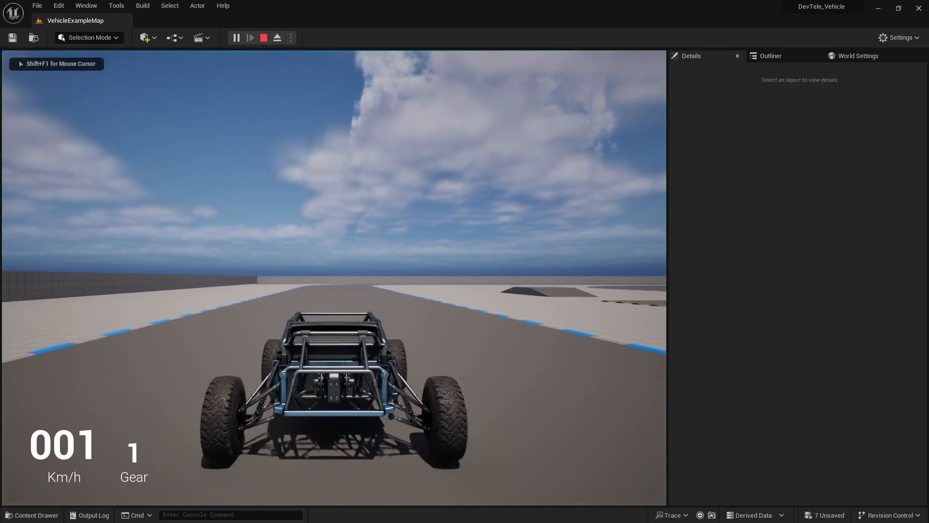
{"action": "key", "text": "1"}
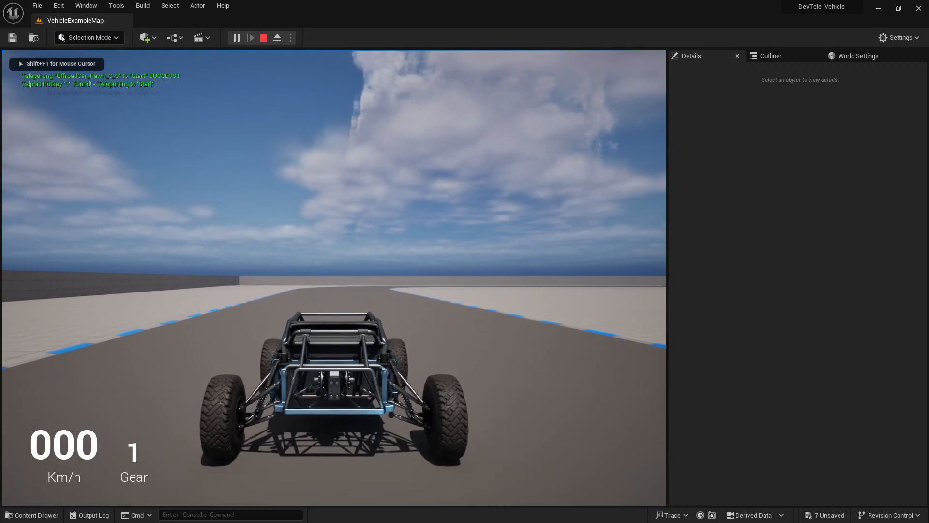
{"action": "key", "text": "w"}
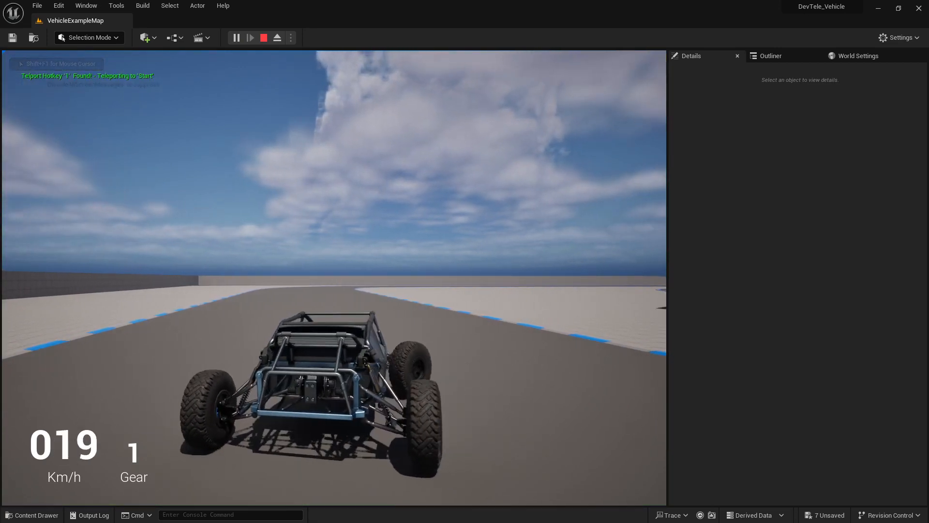
{"action": "key", "text": "2"}
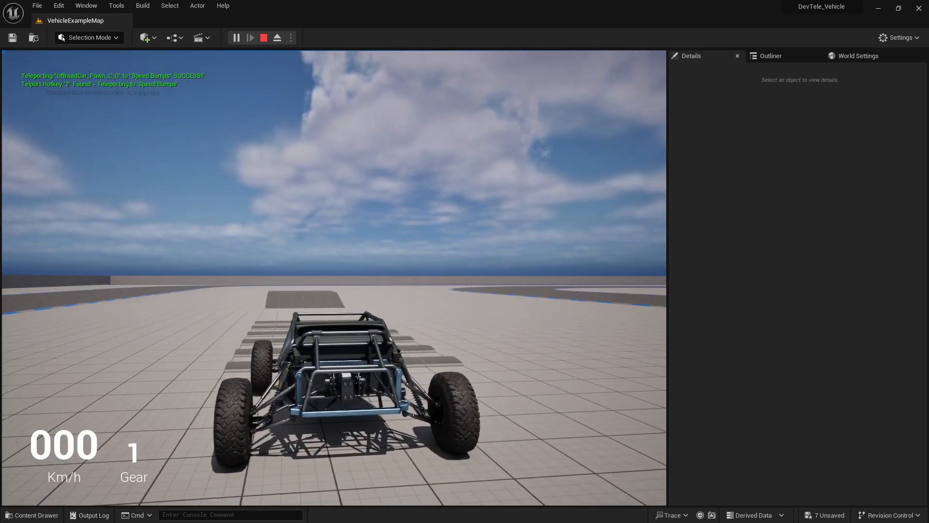
Drive the car forward across the speed bumps, turn it around onto the track and head back towards the ramp.
{"action": "key", "text": "w"}
{"action": "key", "text": "w"}
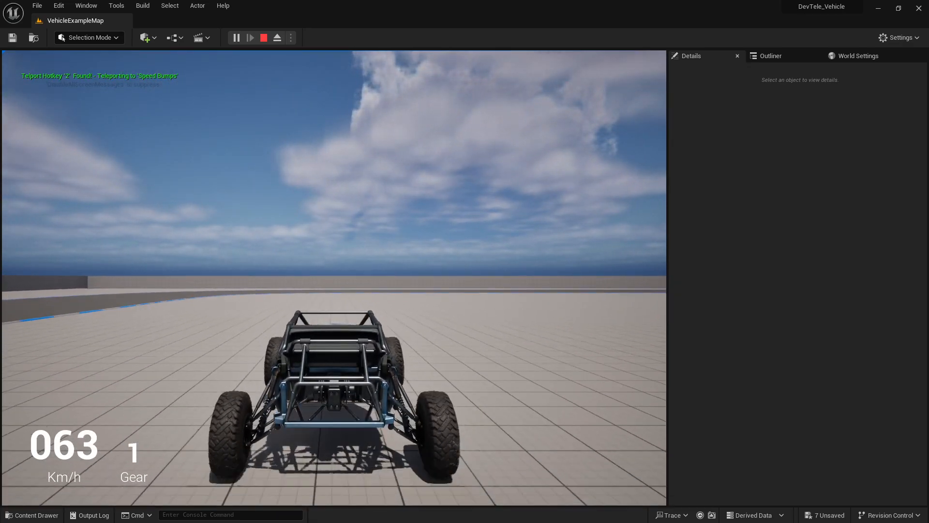
{"action": "key", "text": "a"}
{"action": "key", "text": "a"}
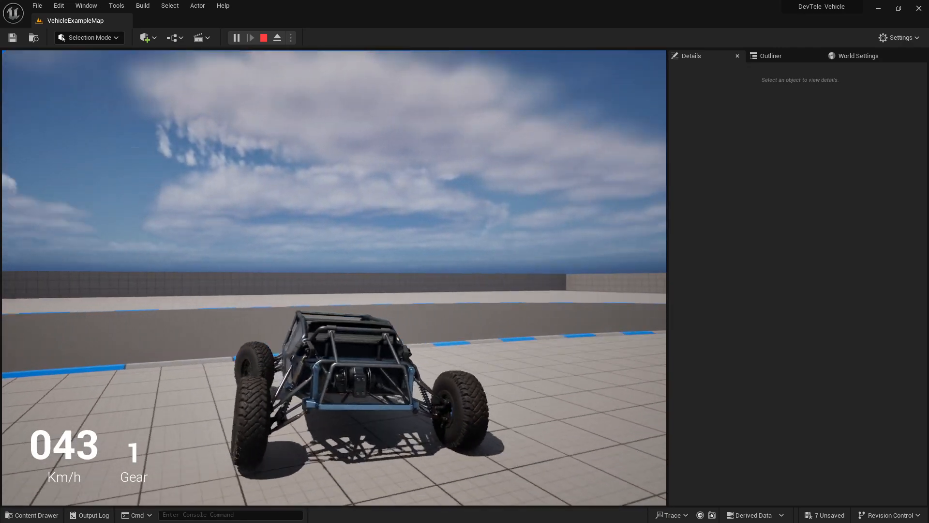
{"action": "key", "text": "w"}
{"action": "key", "text": "w"}
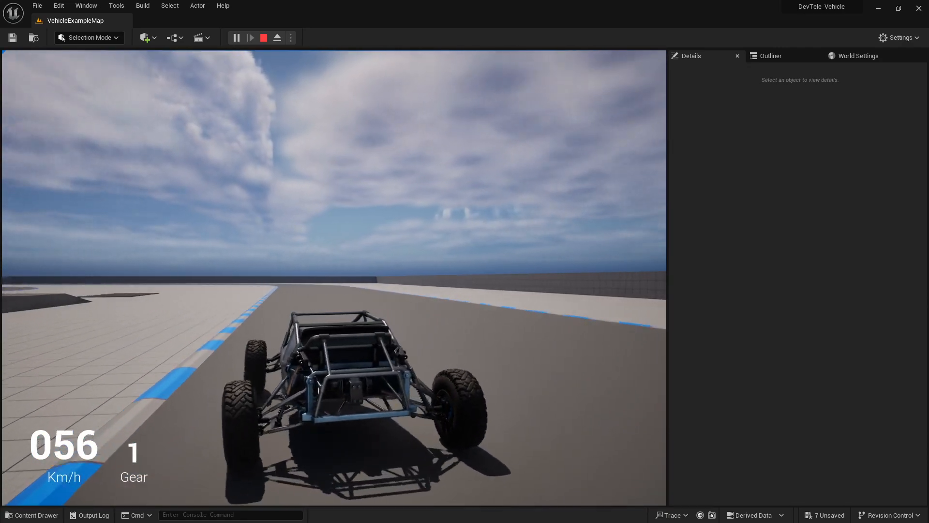
{"action": "key", "text": "d"}
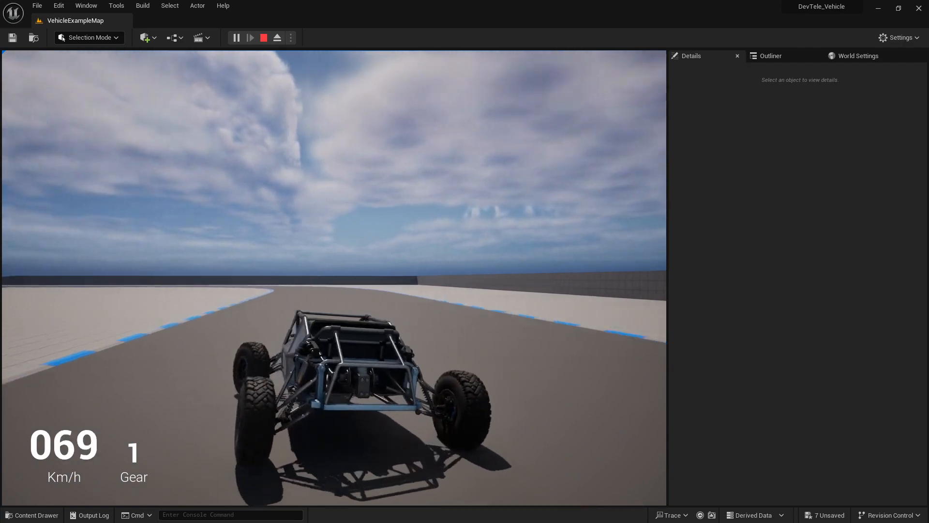
{"action": "key", "text": "a"}
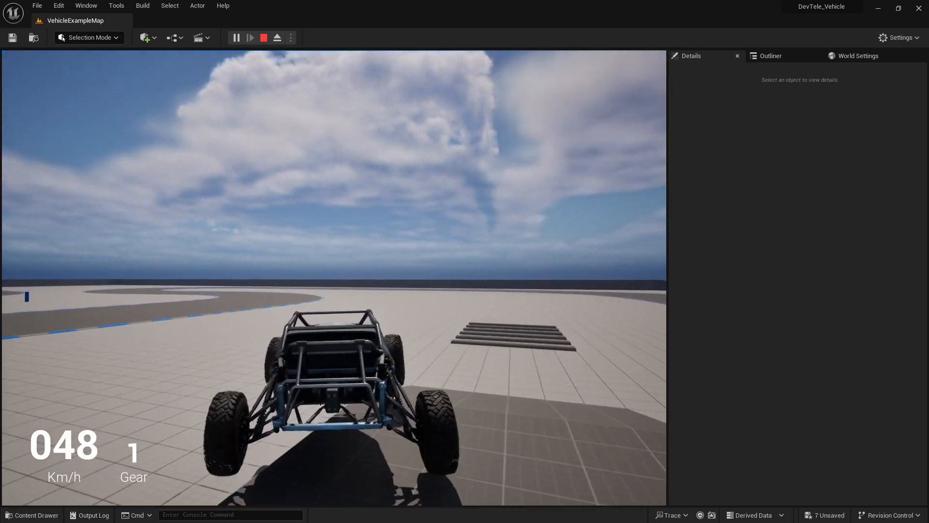
Drive from the ramp past the speed bumps to the track edge, reverse, turn around and cross the bumps again.
{"action": "key", "text": "w"}
{"action": "key", "text": "d"}
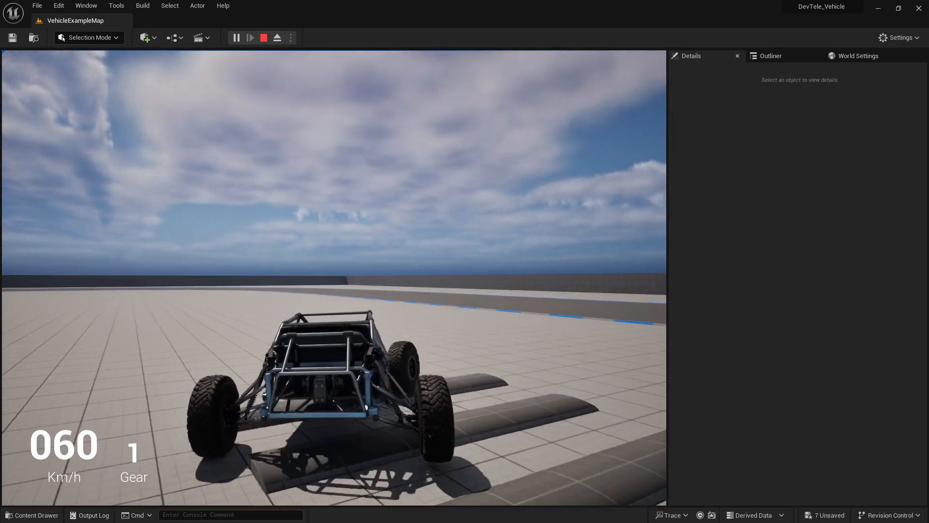
{"action": "key", "text": "a"}
{"action": "key", "text": "s"}
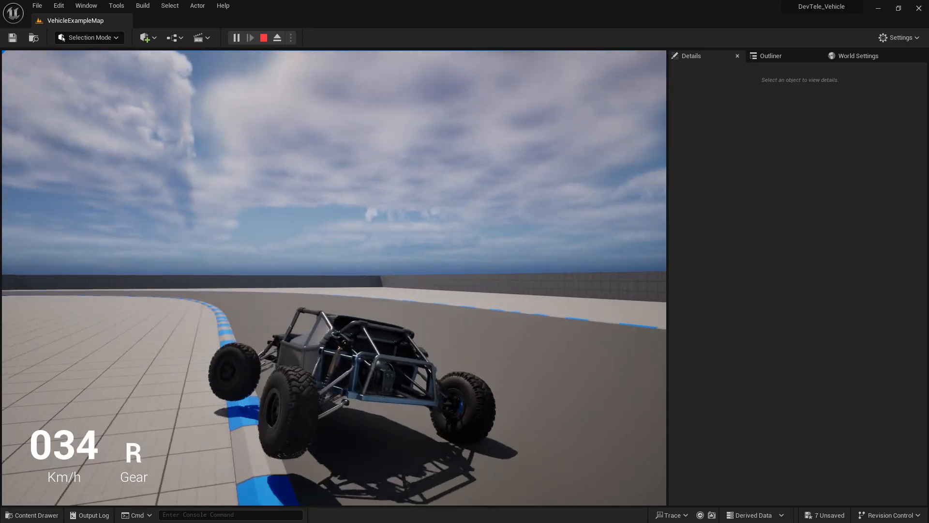
{"action": "key", "text": "w"}
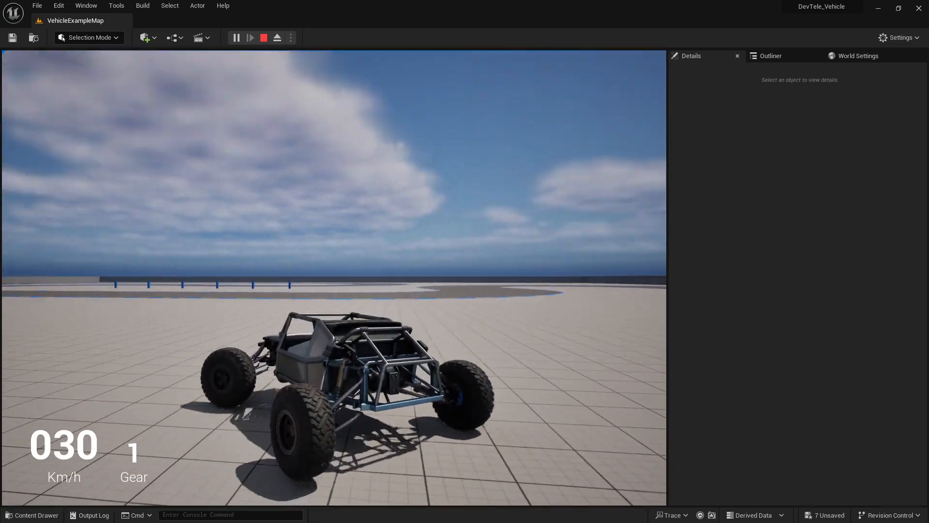
{"action": "key", "text": "w"}
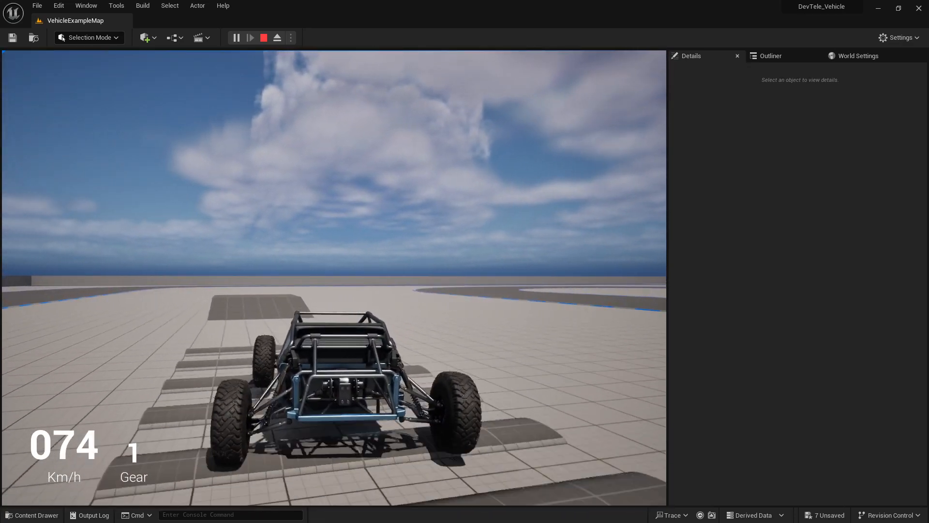